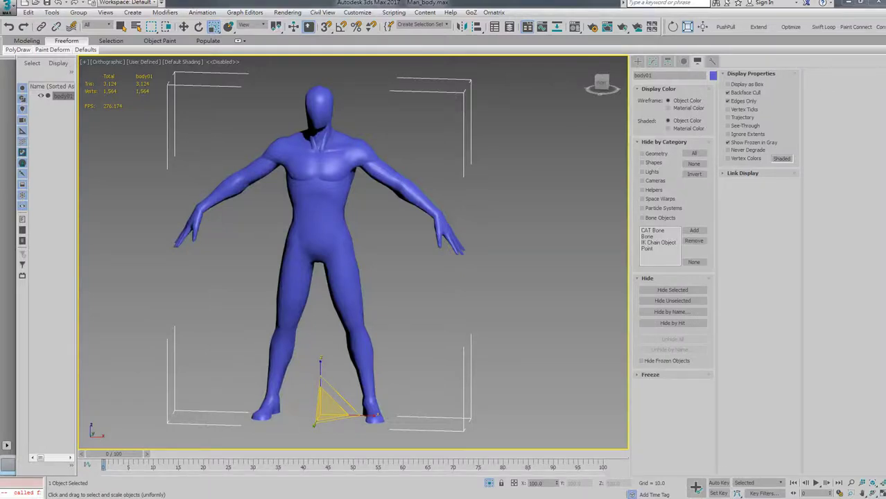
Export the body01 mesh as FBX, overwriting BODY1.FBX and accepting the default export settings
{"action": "key", "text": "alt+f"}
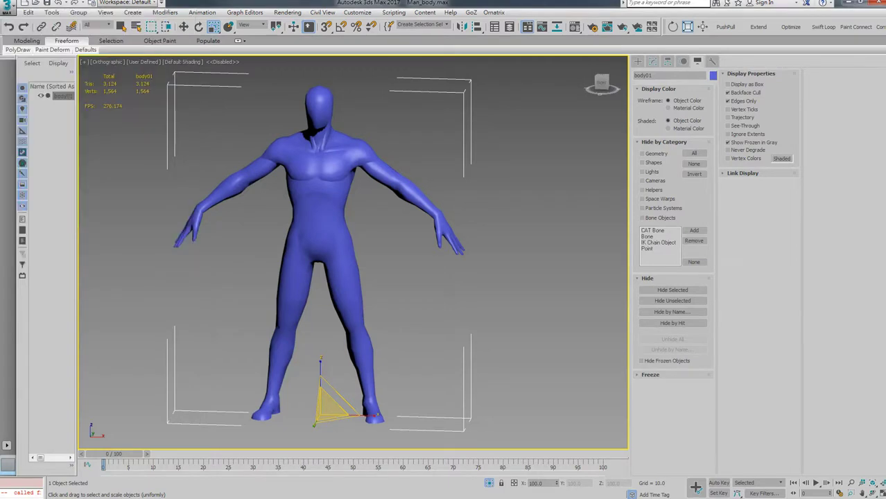
{"action": "key", "text": "Escape"}
{"action": "left_click", "coordinate": [653, 61]}
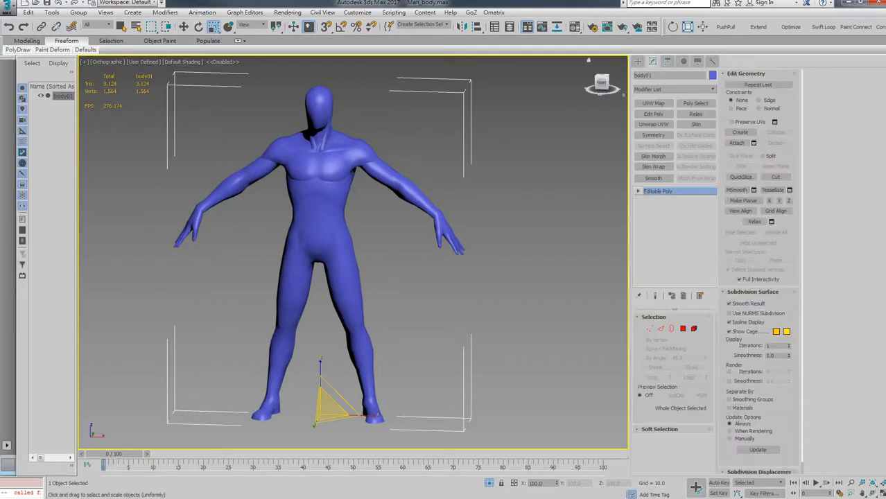
{"action": "left_click", "coordinate": [7, 8]}
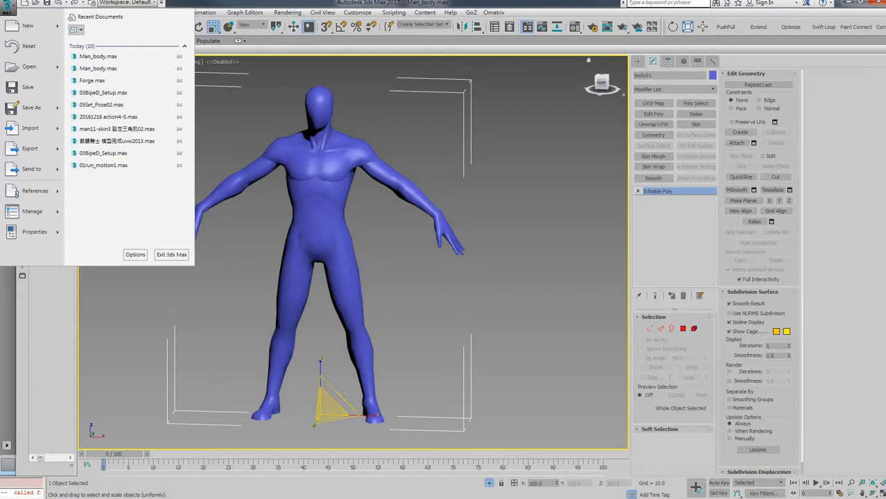
{"action": "left_click", "coordinate": [30, 149]}
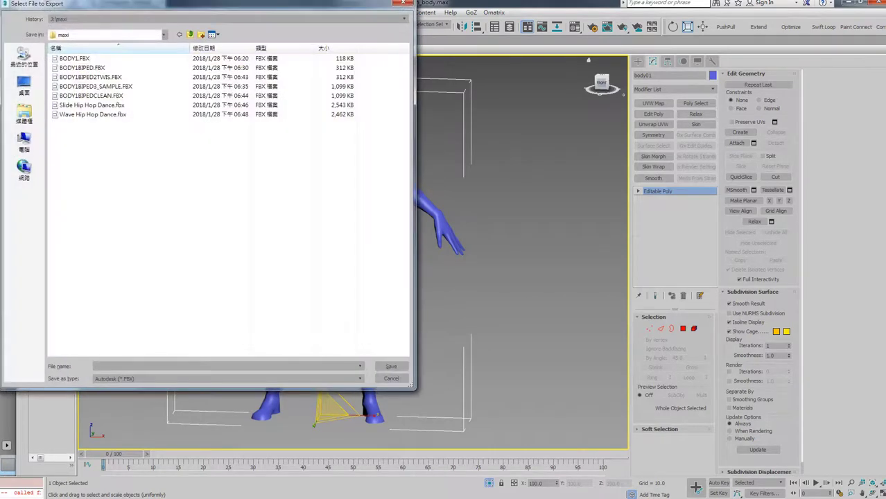
{"action": "left_click", "coordinate": [74, 58]}
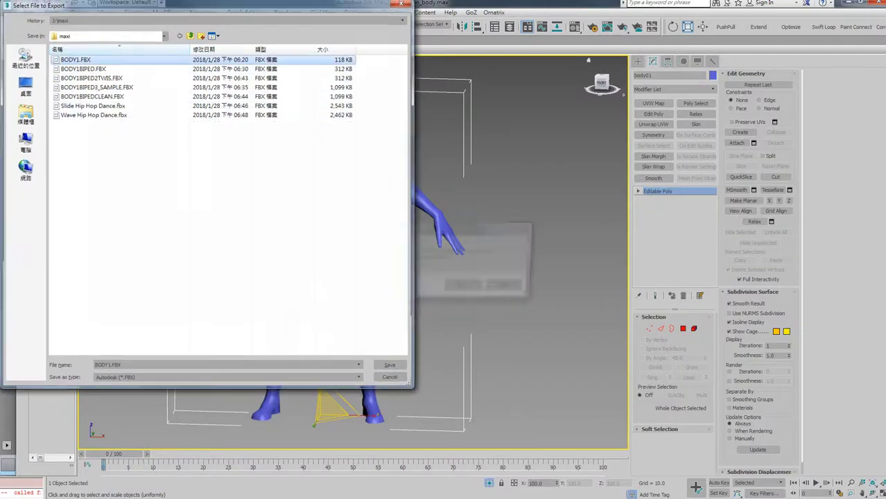
{"action": "left_click", "coordinate": [391, 366]}
{"action": "left_click", "coordinate": [464, 288]}
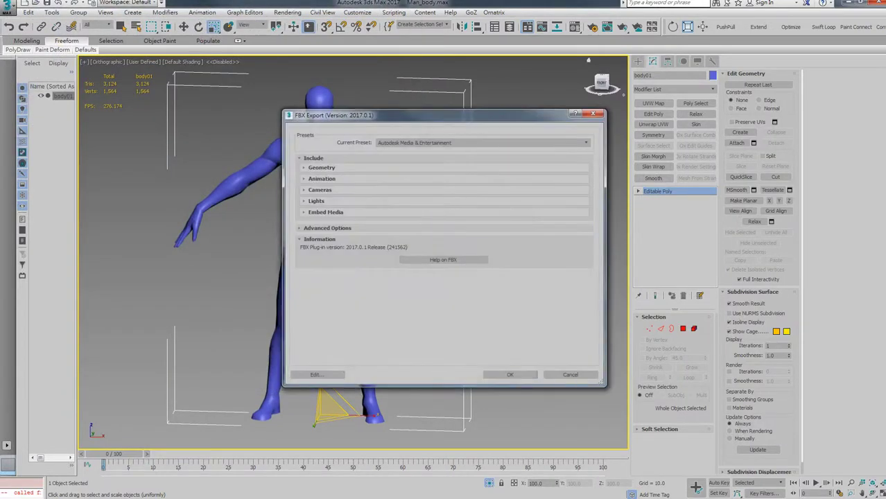
{"action": "left_click", "coordinate": [510, 375]}
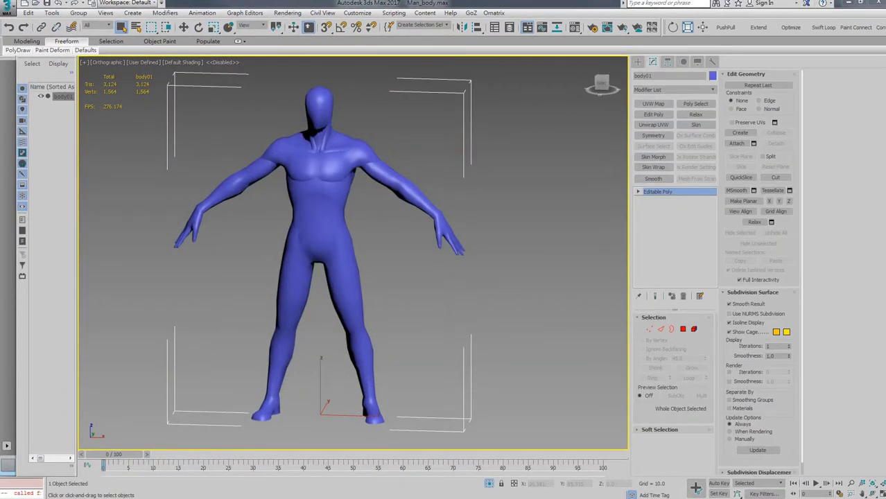
Log out of Mixamo and sign back in with Google through Adobe ID
{"action": "left_click", "coordinate": [848, 3]}
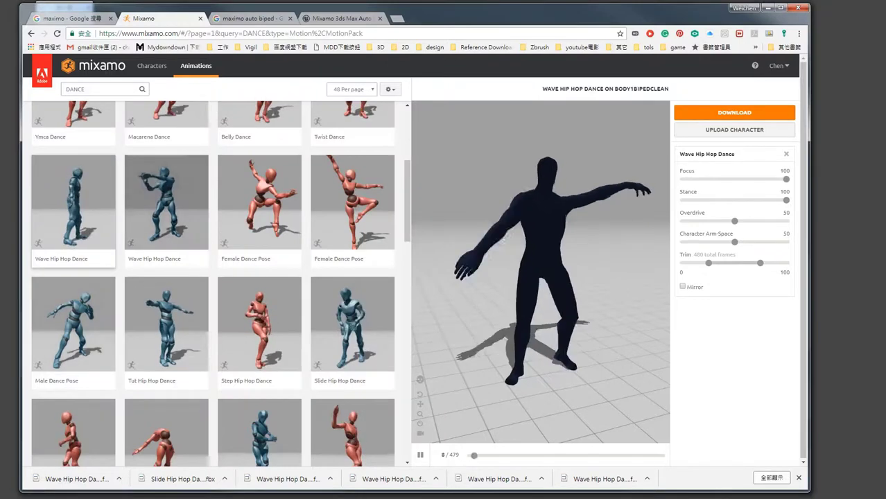
{"action": "left_click", "coordinate": [779, 65]}
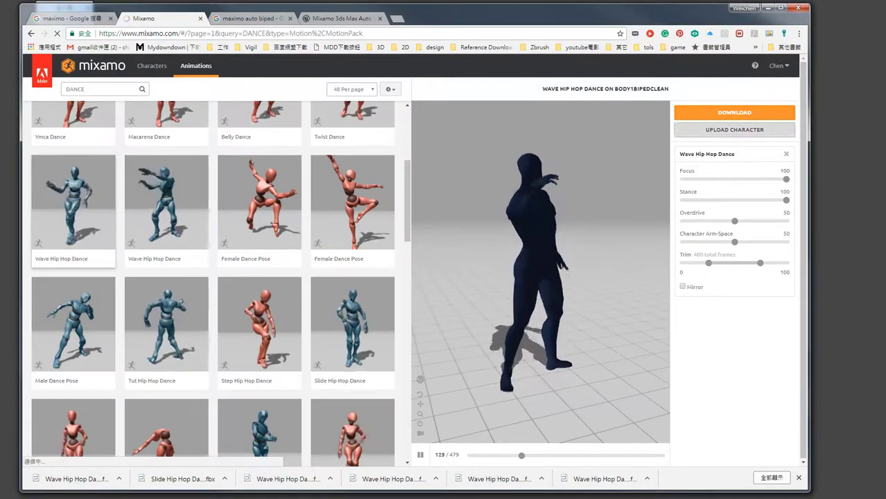
{"action": "left_click", "coordinate": [778, 65]}
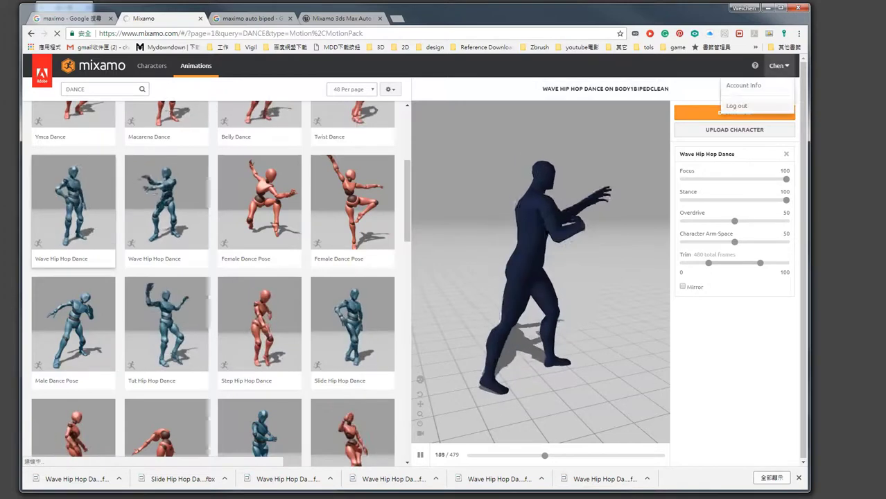
{"action": "left_click", "coordinate": [737, 105]}
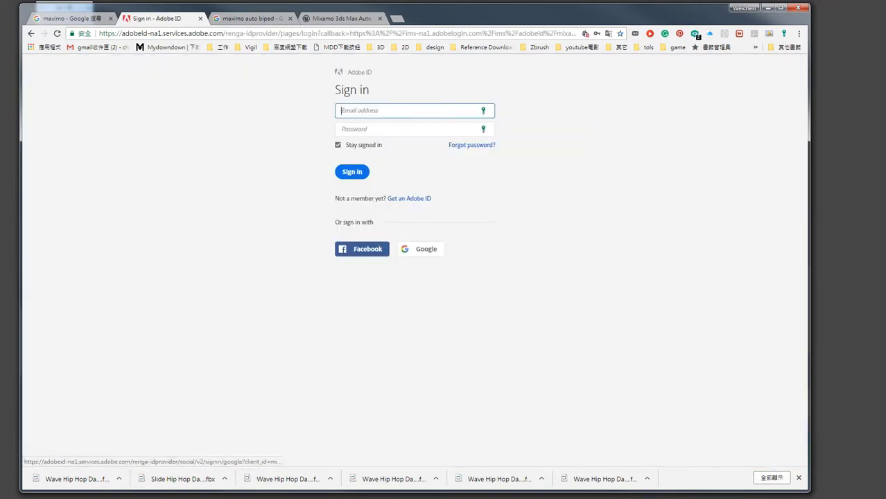
{"action": "left_click", "coordinate": [420, 249]}
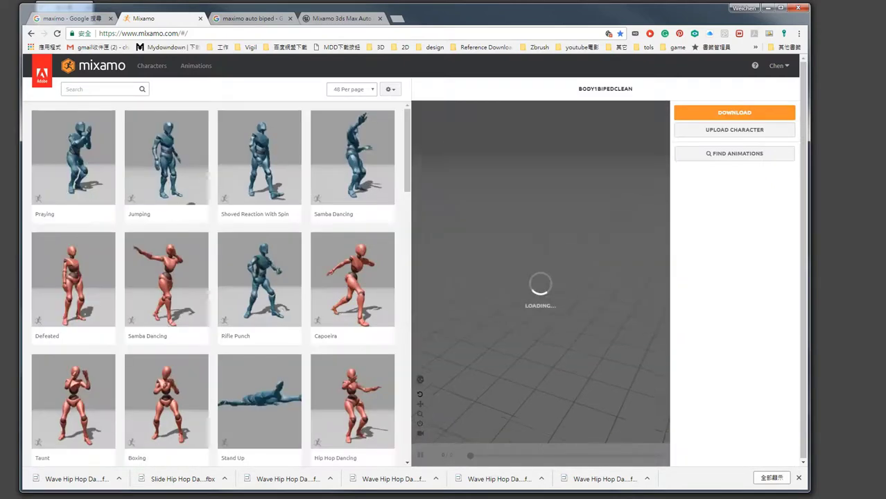
Preview the Capoeira animation on the Warrok W Kurniawan character
{"action": "left_click", "coordinate": [100, 89]}
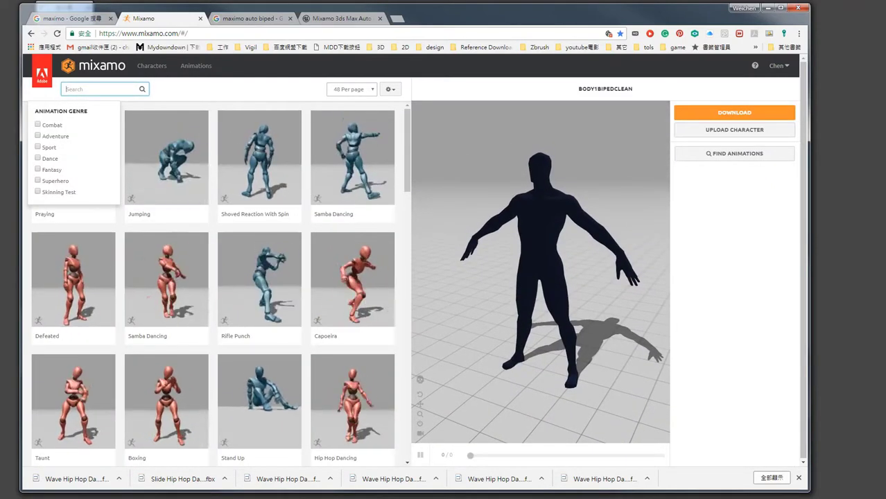
{"action": "left_click", "coordinate": [152, 65]}
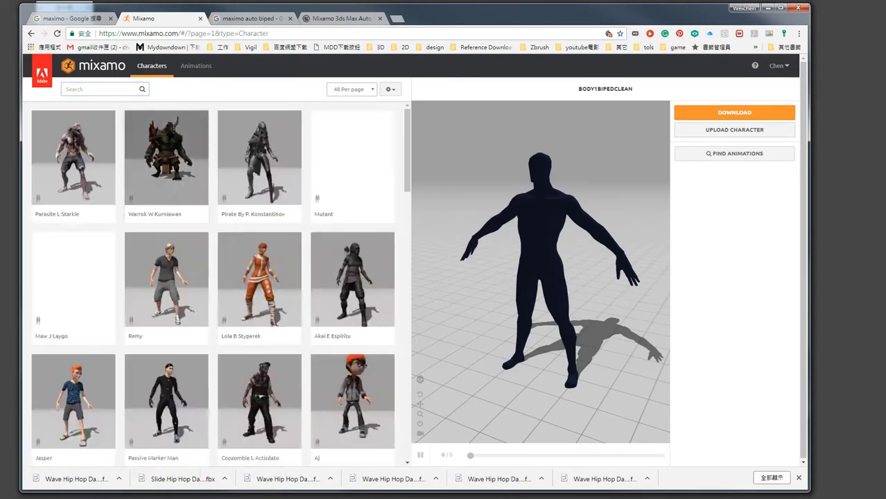
{"action": "left_click", "coordinate": [167, 158]}
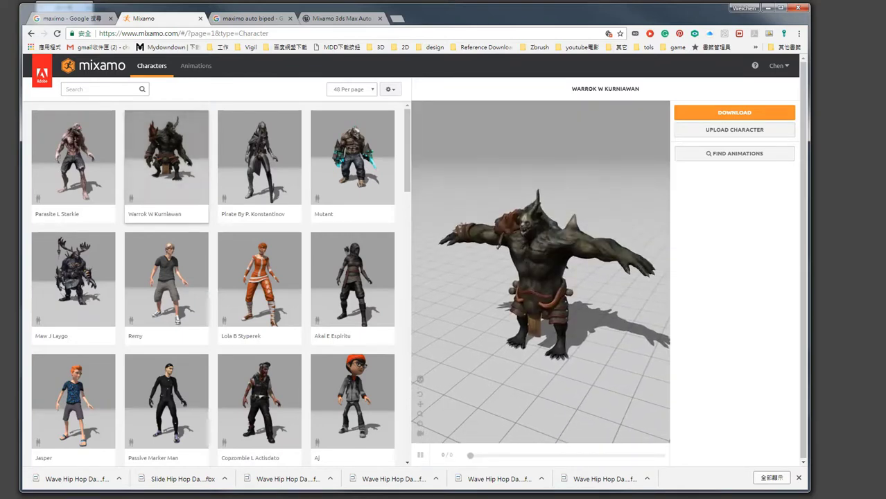
{"action": "left_click", "coordinate": [94, 65]}
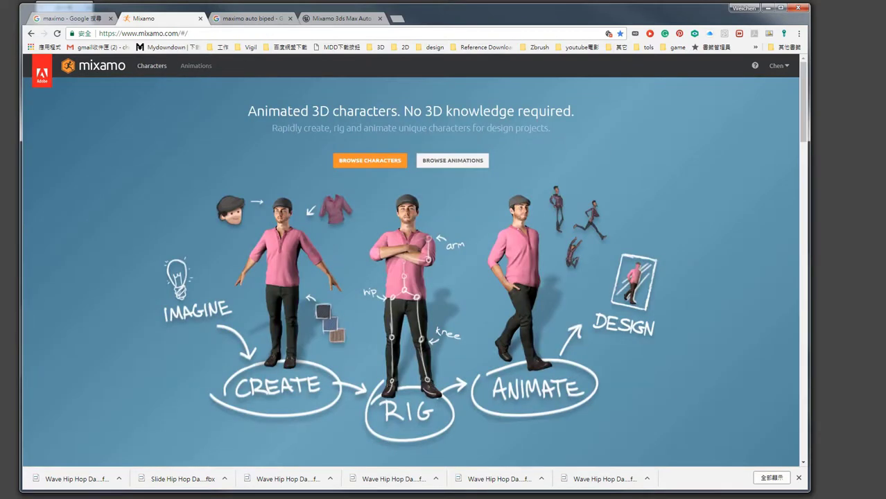
{"action": "left_click", "coordinate": [151, 65]}
{"action": "left_click", "coordinate": [196, 66]}
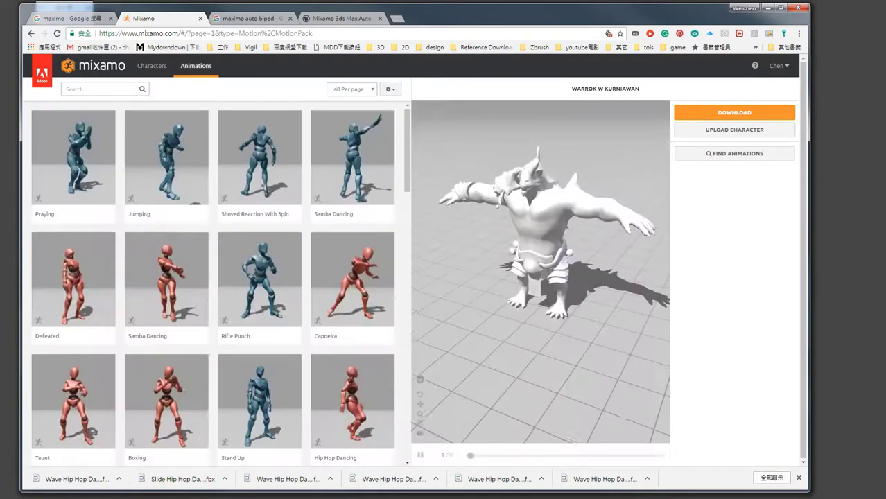
{"action": "left_click", "coordinate": [353, 281]}
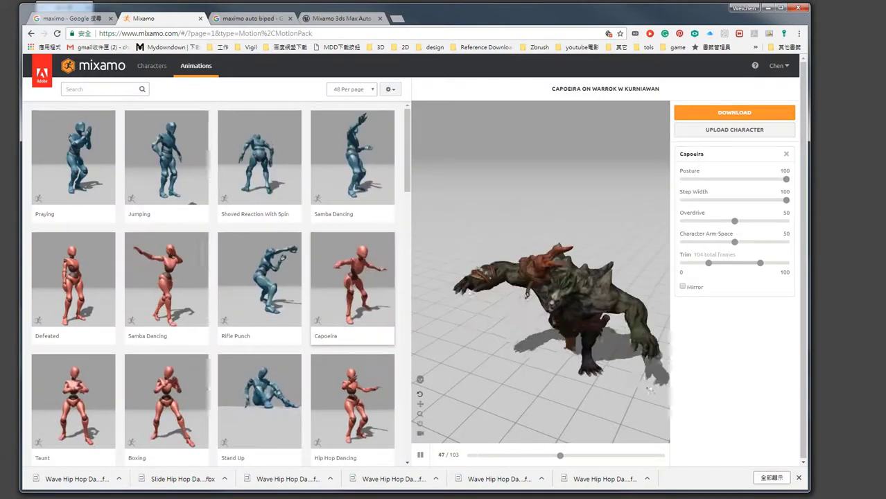
Switch to the Mremireh O Desbiens character and preview the Boxing animation on it
{"action": "left_click", "coordinate": [152, 65]}
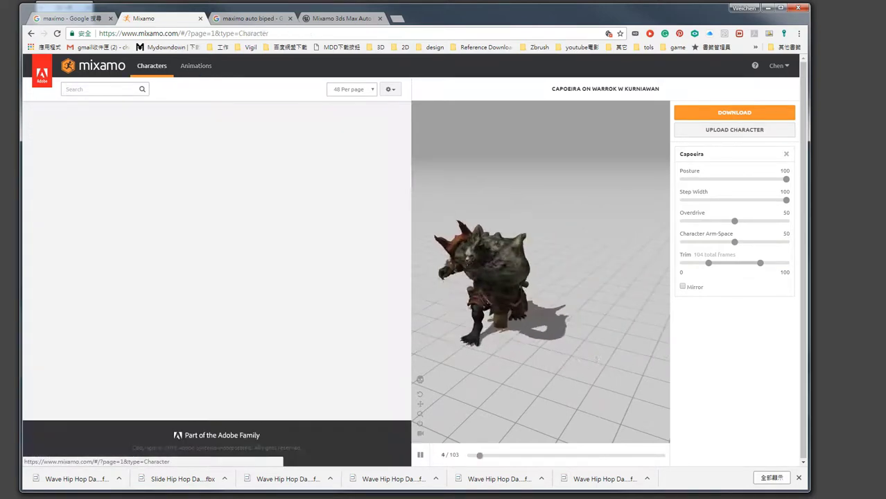
{"action": "scroll", "coordinate": [215, 277], "scroll_direction": "down", "scroll_amount": 2}
{"action": "scroll", "coordinate": [215, 277], "scroll_direction": "down", "scroll_amount": 1}
{"action": "left_click", "coordinate": [166, 290]}
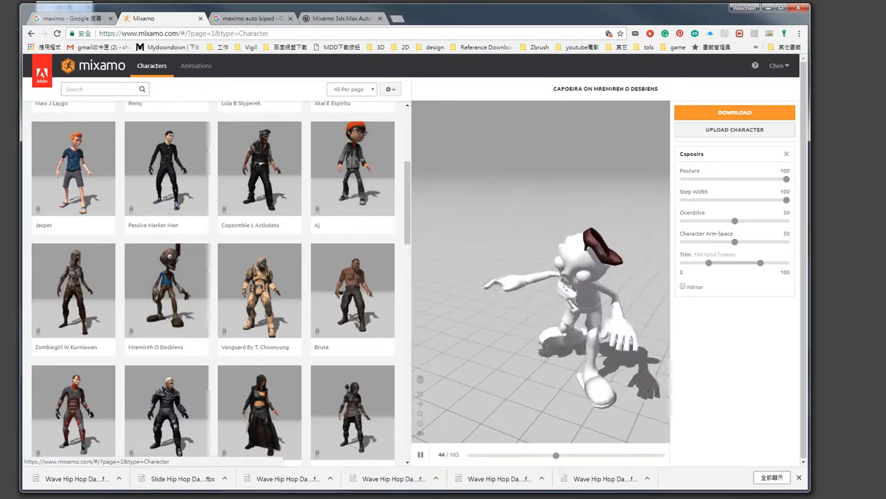
{"action": "left_click", "coordinate": [195, 65]}
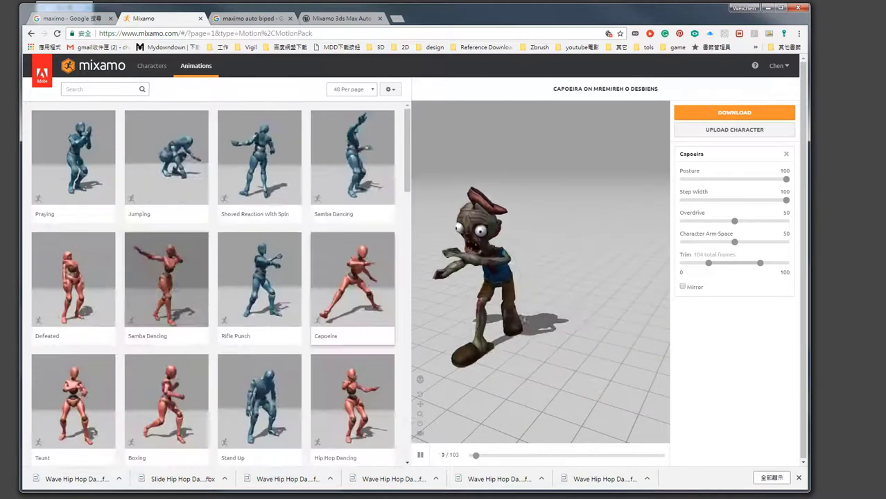
{"action": "scroll", "coordinate": [167, 264], "scroll_direction": "down", "scroll_amount": 2}
{"action": "left_click", "coordinate": [167, 264]}
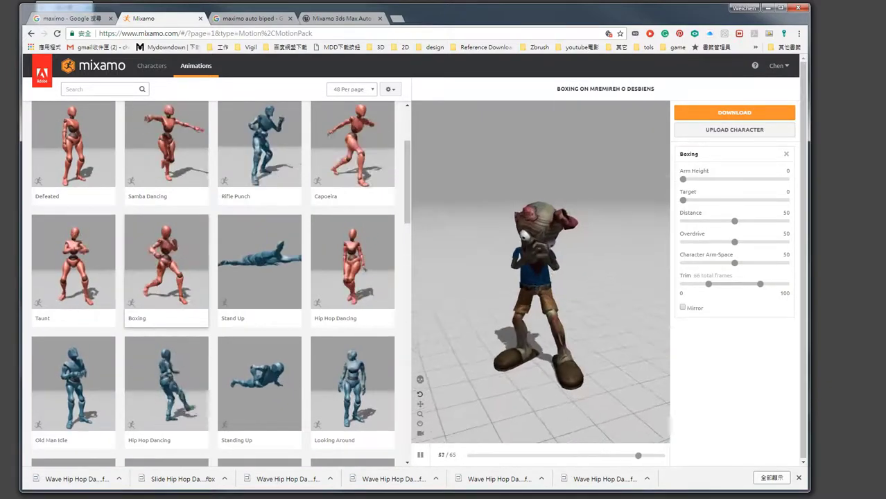
{"action": "scroll", "coordinate": [213, 284], "scroll_direction": "up", "scroll_amount": 2}
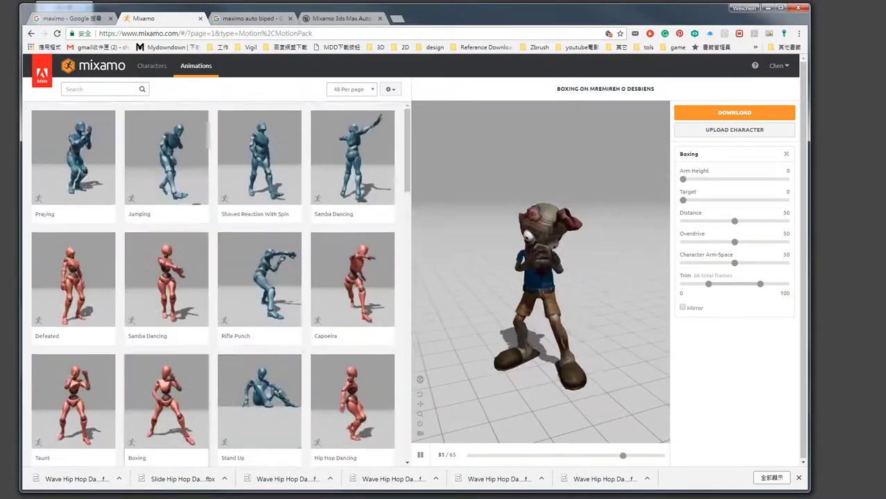
{"action": "left_click", "coordinate": [97, 89]}
Search 'RUNNING' and preview the second and third Running animations in place
{"action": "type", "text": "RU"}
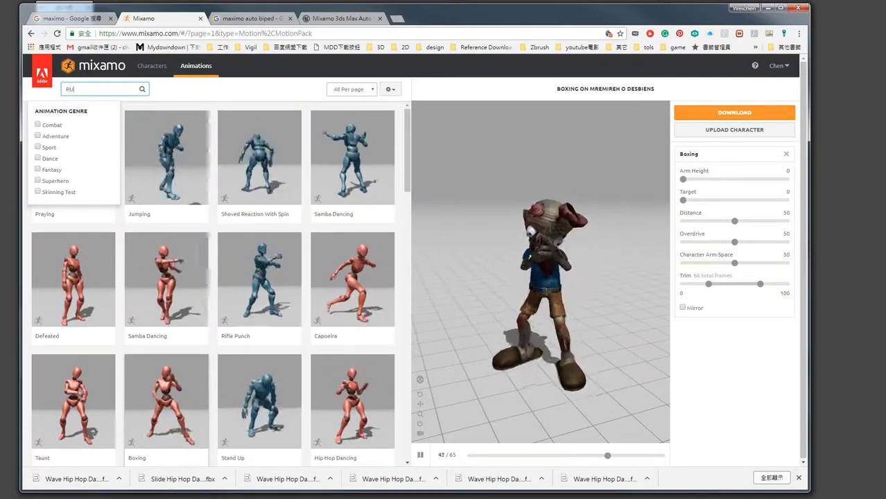
{"action": "type", "text": "NNING"}
{"action": "key", "text": "Return"}
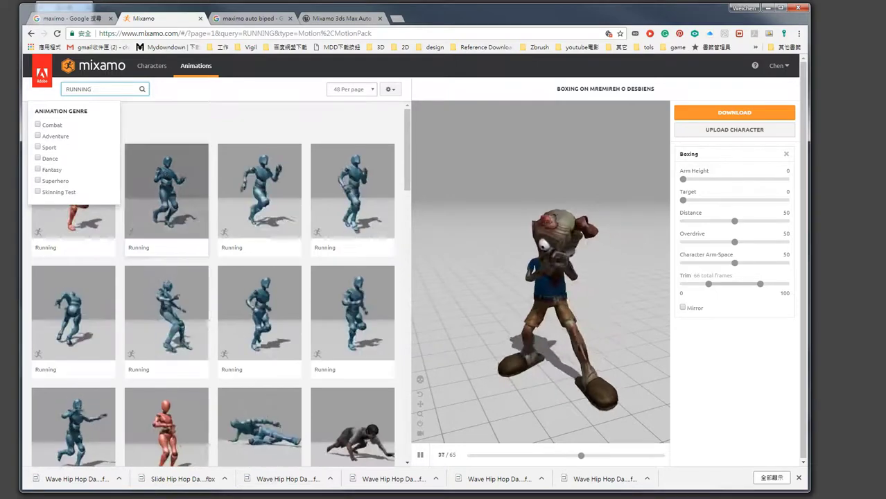
{"action": "left_click", "coordinate": [166, 194]}
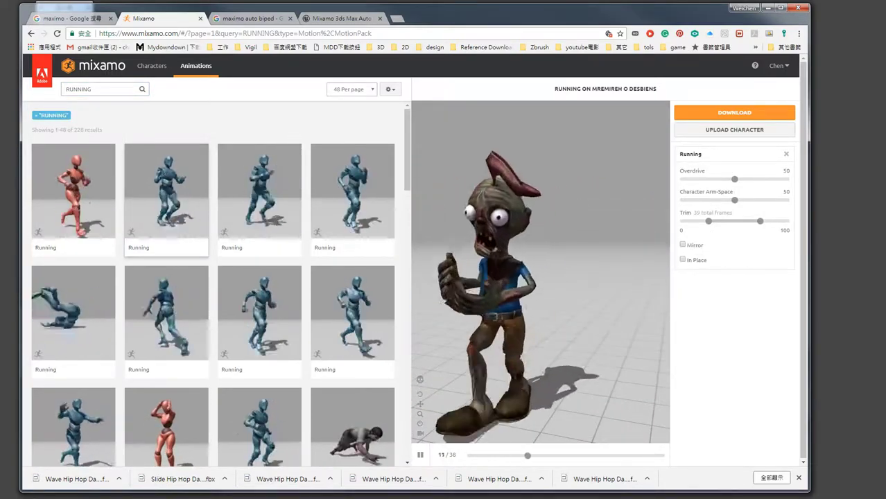
{"action": "left_click", "coordinate": [682, 259]}
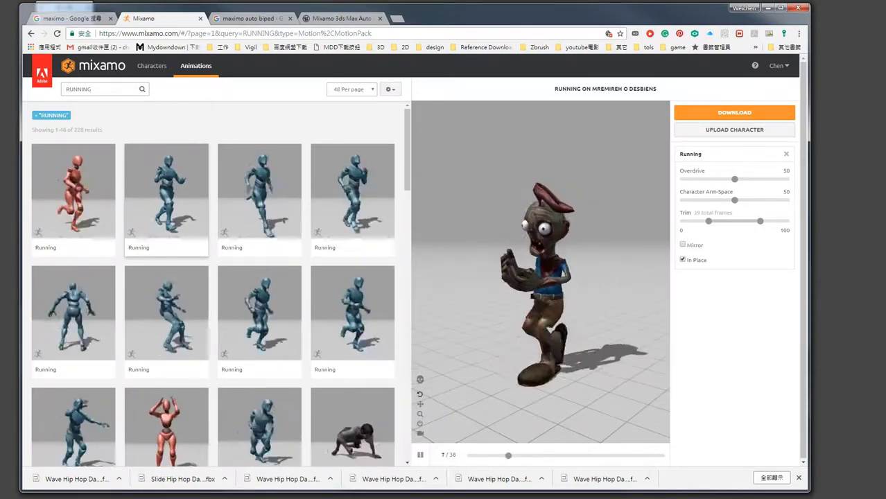
{"action": "left_click", "coordinate": [260, 194]}
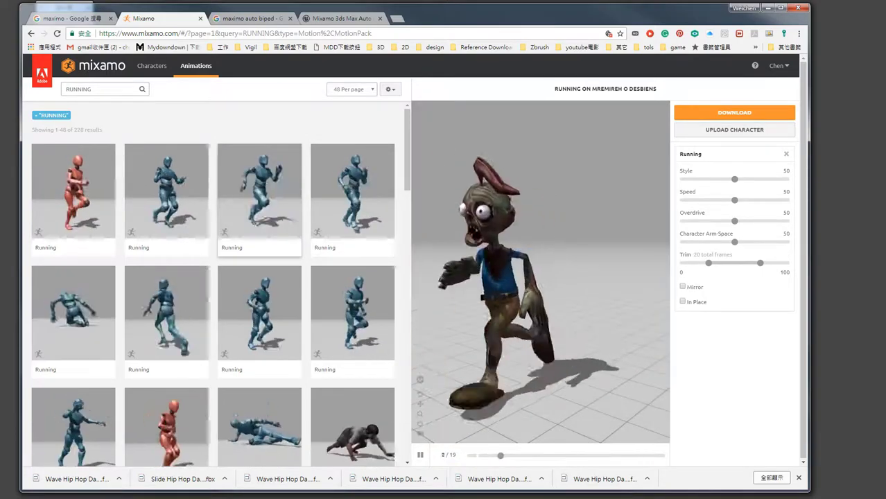
{"action": "left_click", "coordinate": [683, 302]}
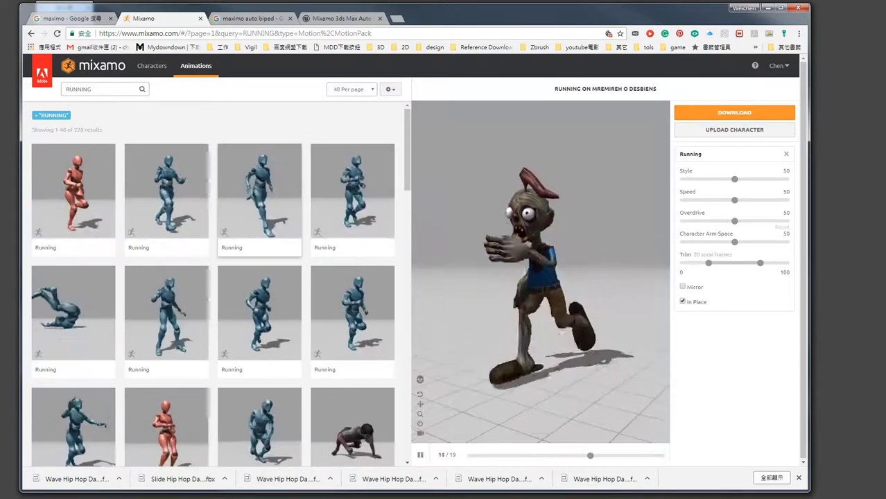
Set the run to Style 51, Speed 50, Character Arm-Space 51, left unmirrored
{"action": "left_click_drag", "start_coordinate": [763, 200], "coordinate": [765, 179]}
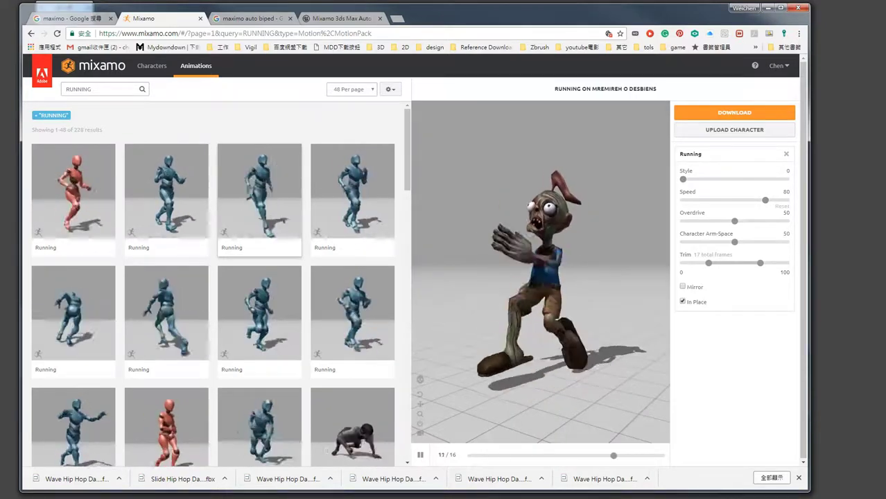
{"action": "left_click_drag", "start_coordinate": [683, 179], "coordinate": [760, 179]}
{"action": "left_click", "coordinate": [783, 206]}
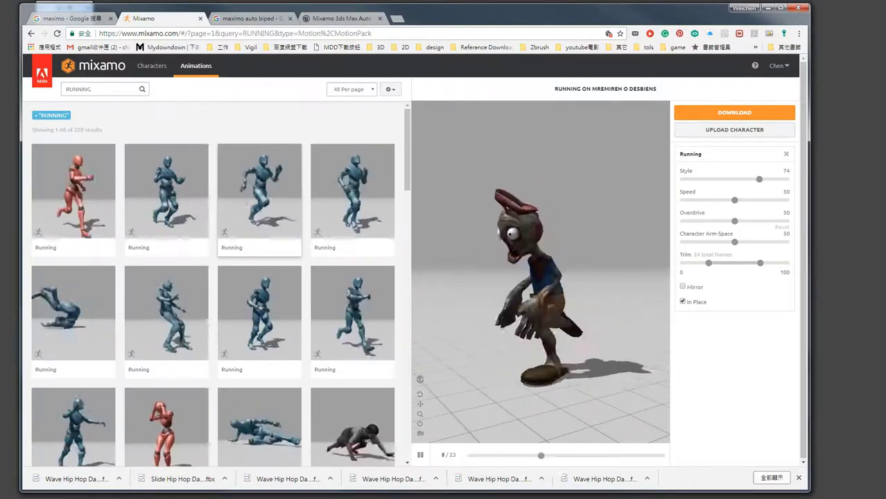
{"action": "left_click_drag", "start_coordinate": [735, 242], "coordinate": [763, 242]}
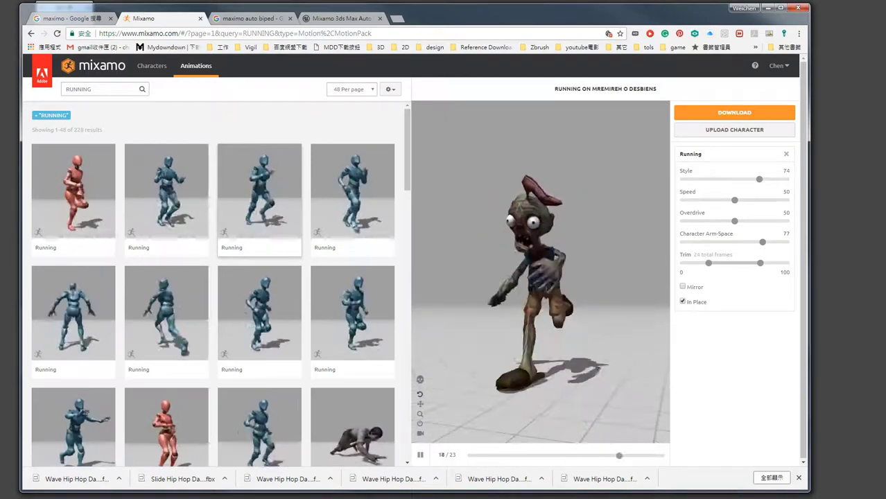
{"action": "left_click", "coordinate": [39, 333]}
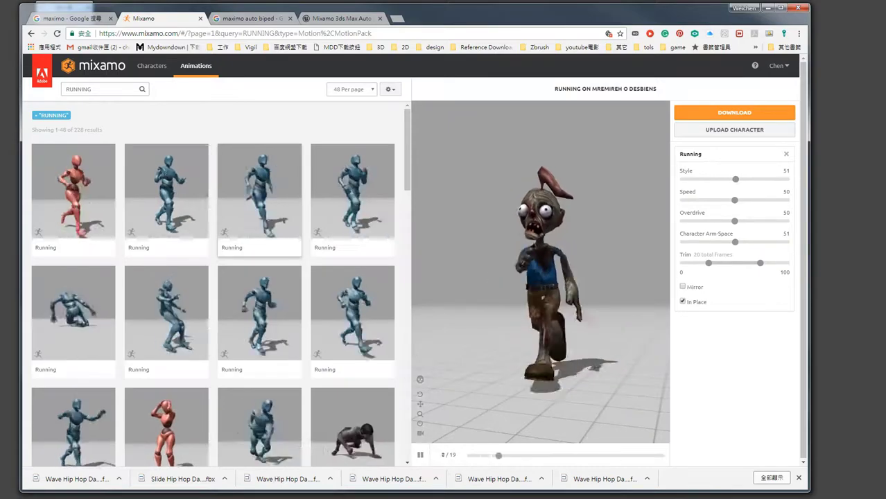
{"action": "left_click", "coordinate": [682, 287]}
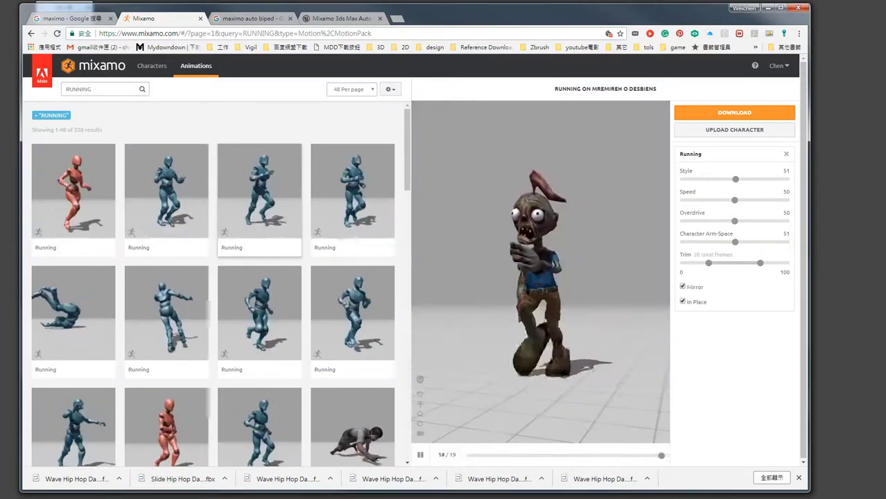
{"action": "left_click", "coordinate": [682, 287]}
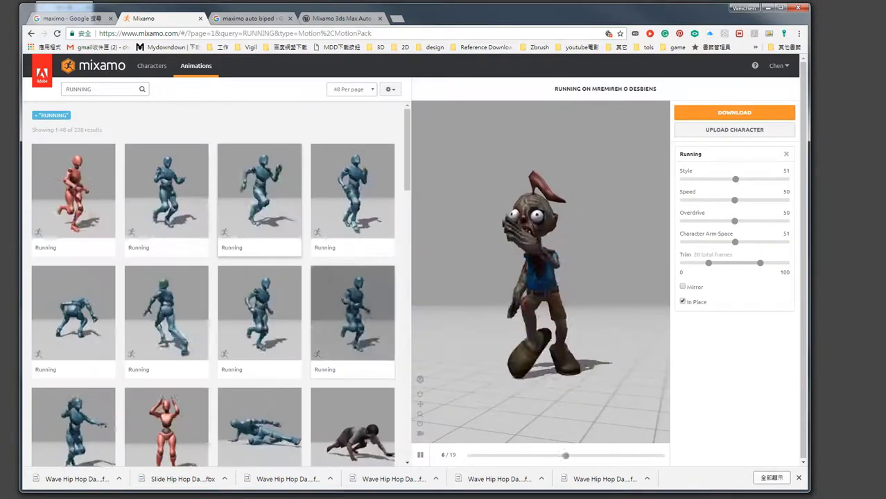
Search for dance animations, preview Twist Dance, and bring up the Upload Character dialog
{"action": "left_click", "coordinate": [97, 88]}
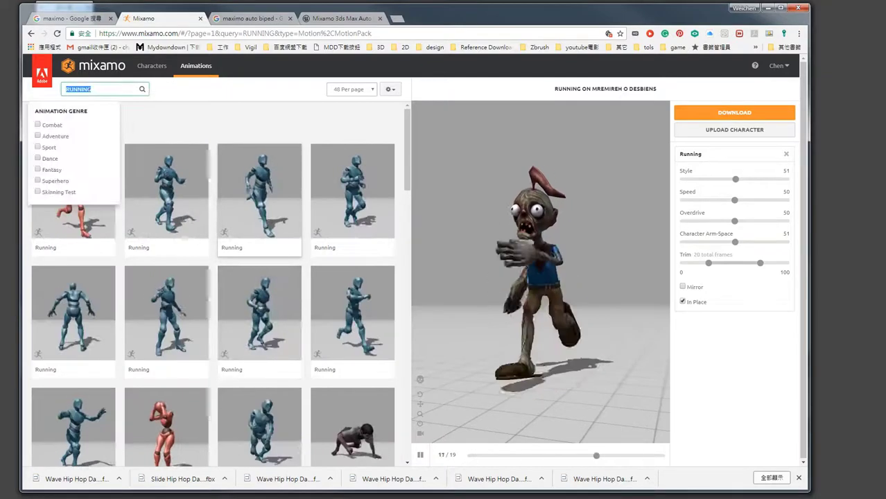
{"action": "type", "text": "dnice"}
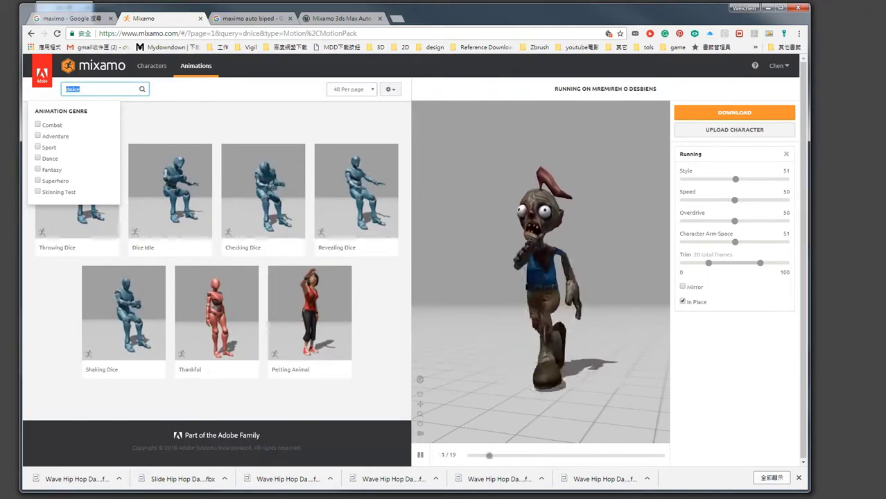
{"action": "type", "text": "ce"}
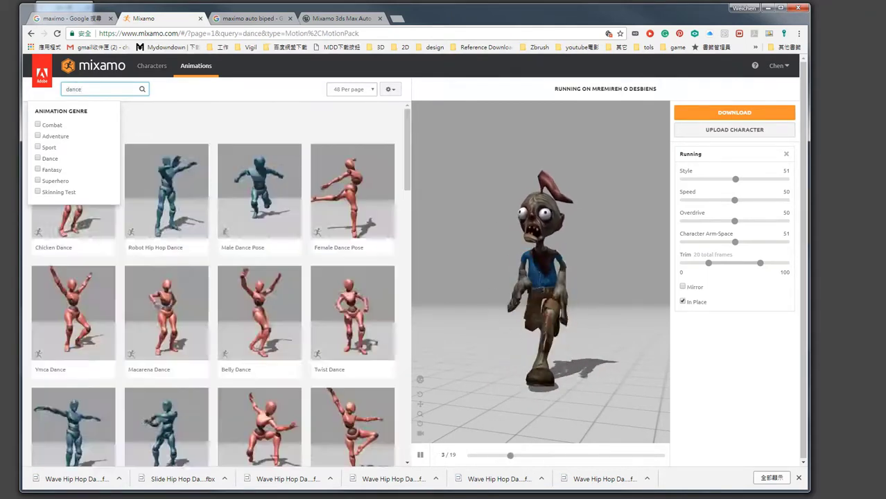
{"action": "left_click", "coordinate": [259, 191]}
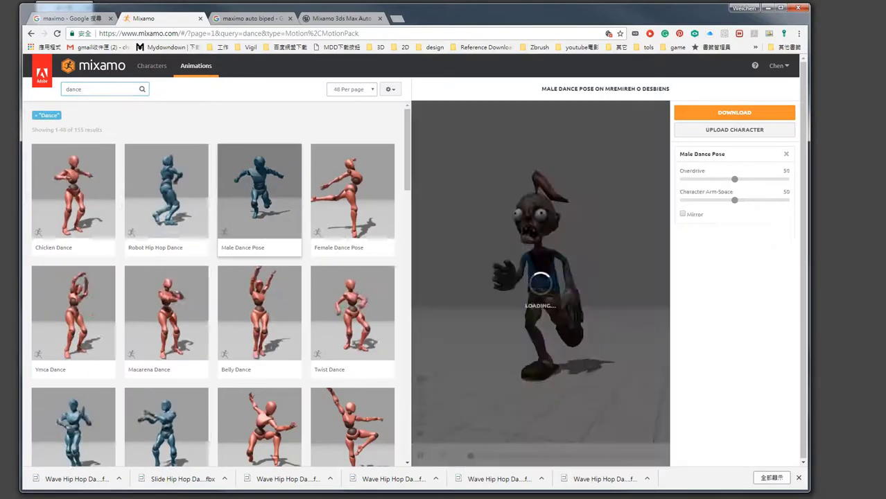
{"action": "left_click", "coordinate": [353, 313]}
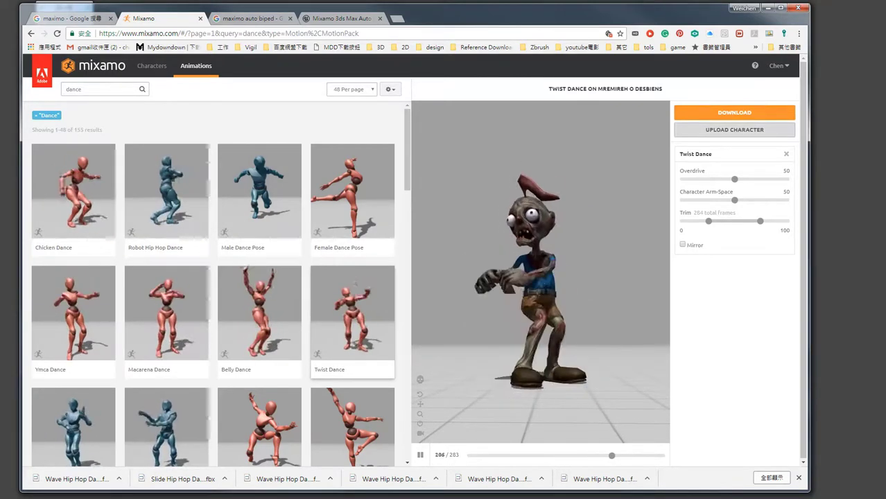
{"action": "left_click", "coordinate": [734, 130]}
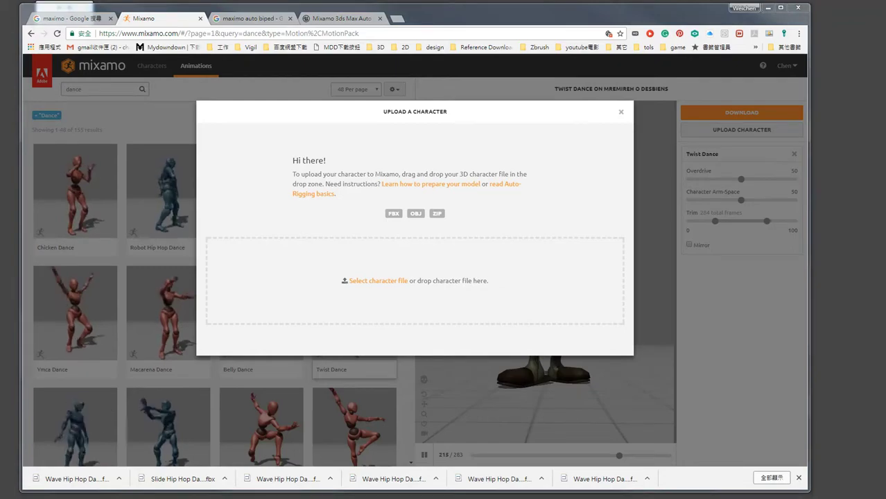
Drag BODY1.FBX from the maxi folder onto Mixamo's upload drop zone
{"action": "key", "text": "alt+Tab"}
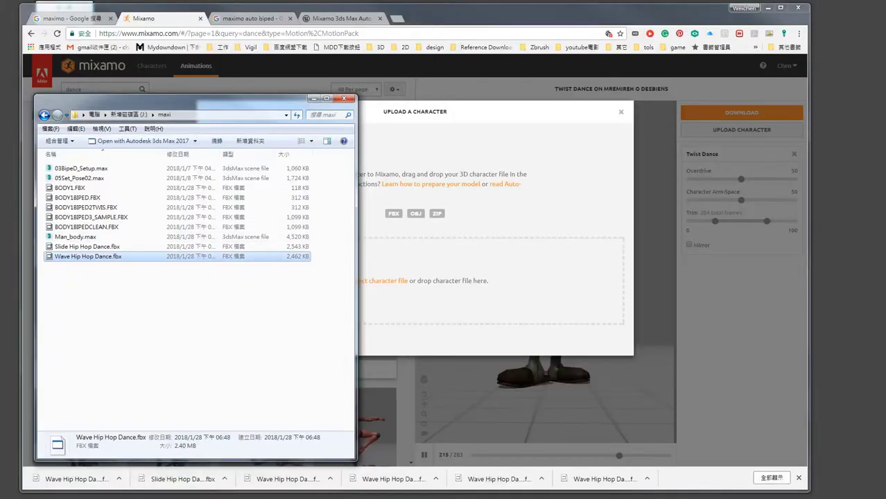
{"action": "mouse_move", "coordinate": [208, 97]}
{"action": "left_mouse_down"}
{"action": "mouse_move", "coordinate": [29, 89]}
{"action": "mouse_move", "coordinate": [149, 93]}
{"action": "left_mouse_up"}
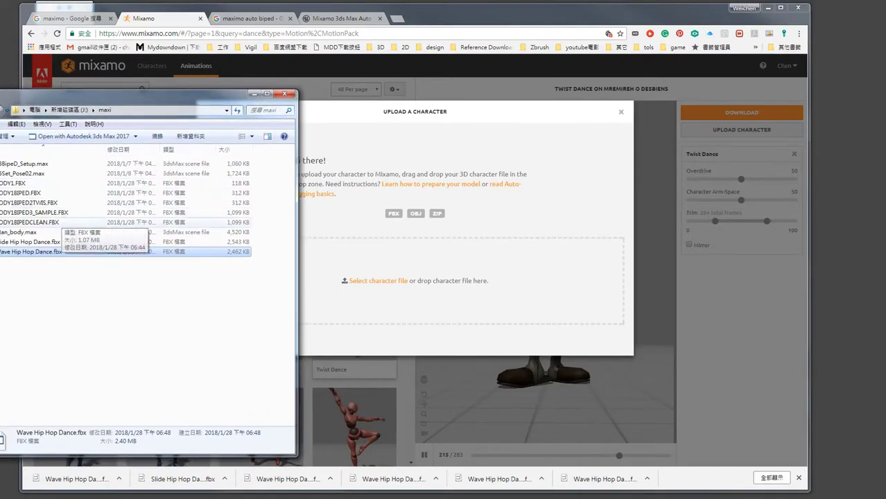
{"action": "left_click_drag", "start_coordinate": [49, 101], "coordinate": [64, 100]}
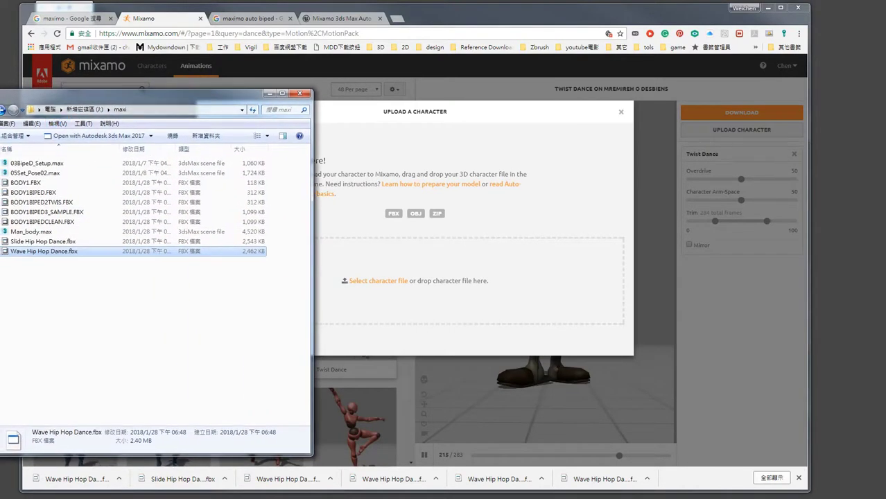
{"action": "left_click_drag", "start_coordinate": [25, 183], "coordinate": [391, 256]}
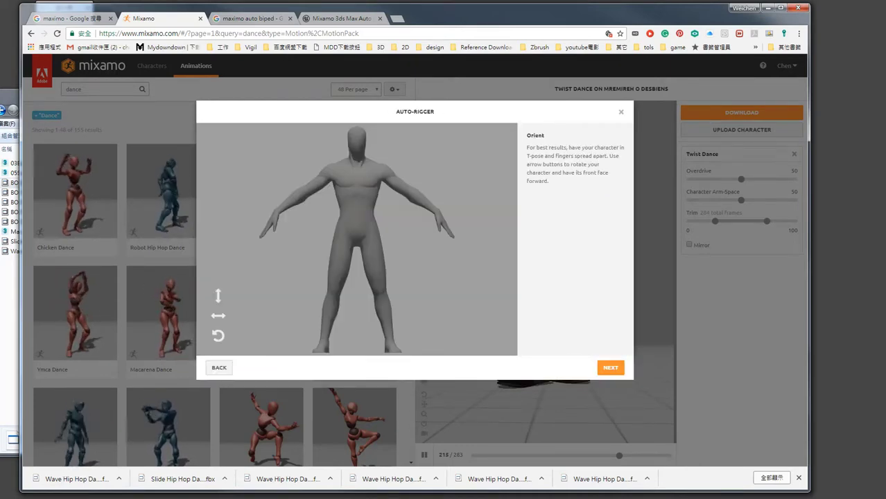
Move past the Orient step and position the chin, wrist, elbow, knee and groin markers on the body
{"action": "left_click", "coordinate": [610, 367]}
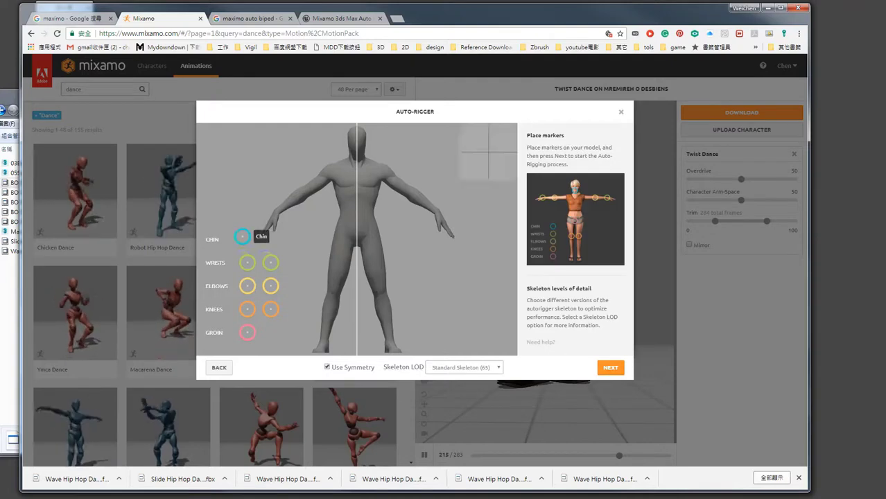
{"action": "left_click_drag", "start_coordinate": [248, 239], "coordinate": [356, 148]}
{"action": "mouse_move", "coordinate": [575, 219]}
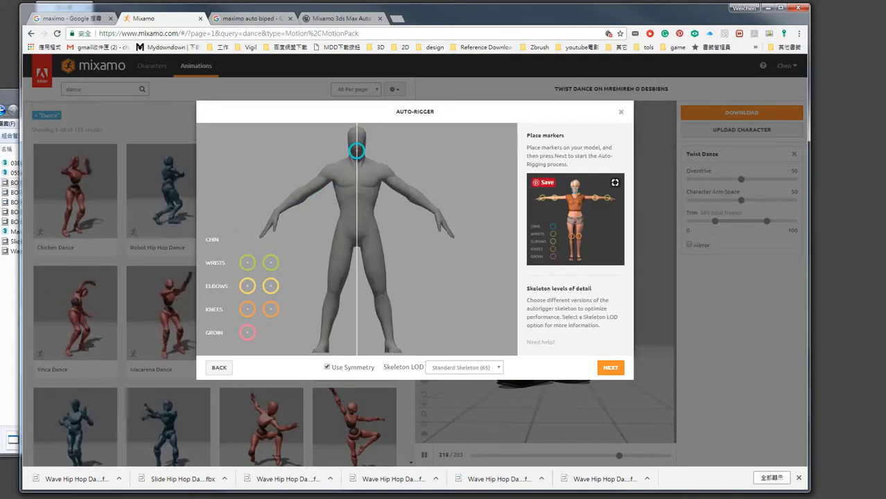
{"action": "left_click_drag", "start_coordinate": [356, 150], "coordinate": [356, 152]}
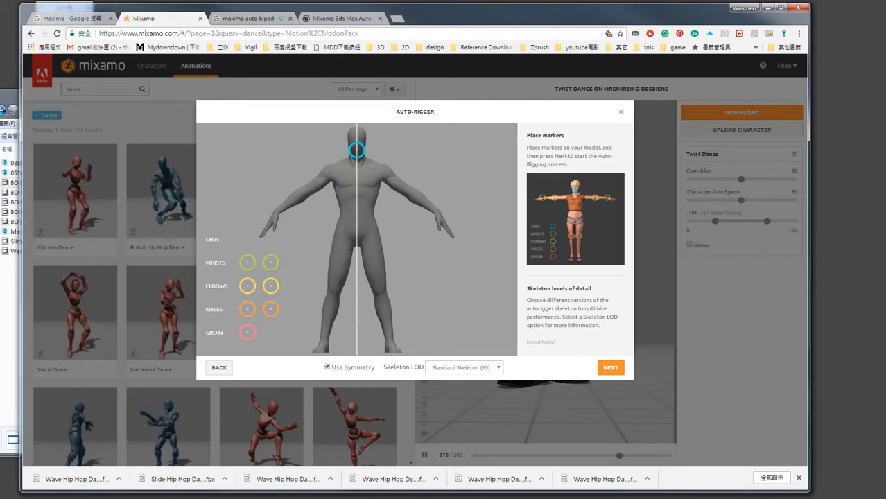
{"action": "left_click_drag", "start_coordinate": [270, 262], "coordinate": [437, 214]}
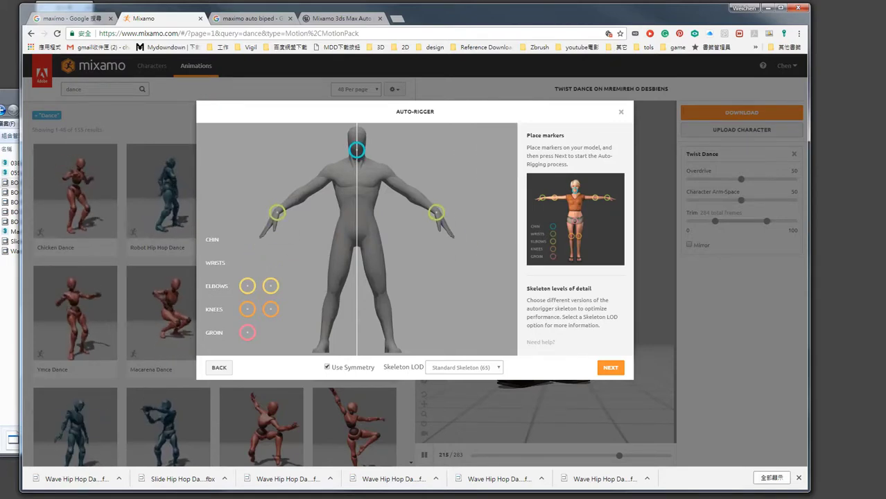
{"action": "left_click_drag", "start_coordinate": [247, 286], "coordinate": [301, 193]}
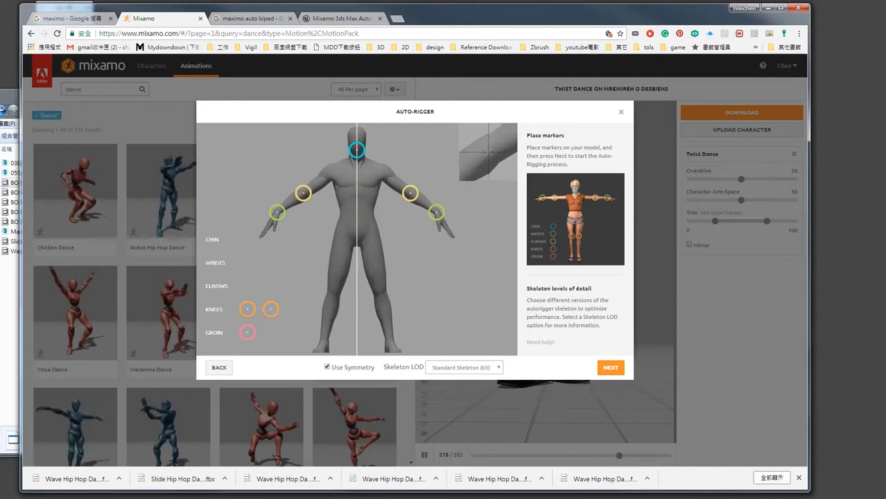
{"action": "left_click_drag", "start_coordinate": [248, 309], "coordinate": [330, 292]}
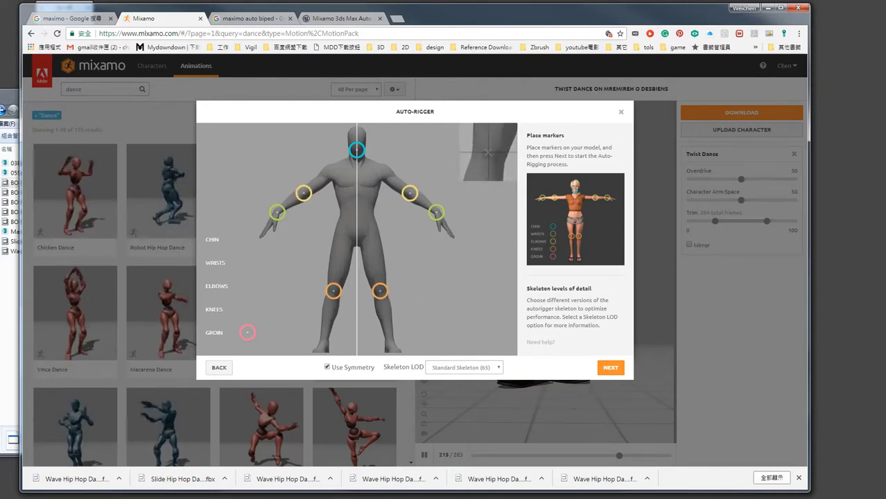
{"action": "left_click_drag", "start_coordinate": [248, 333], "coordinate": [360, 240]}
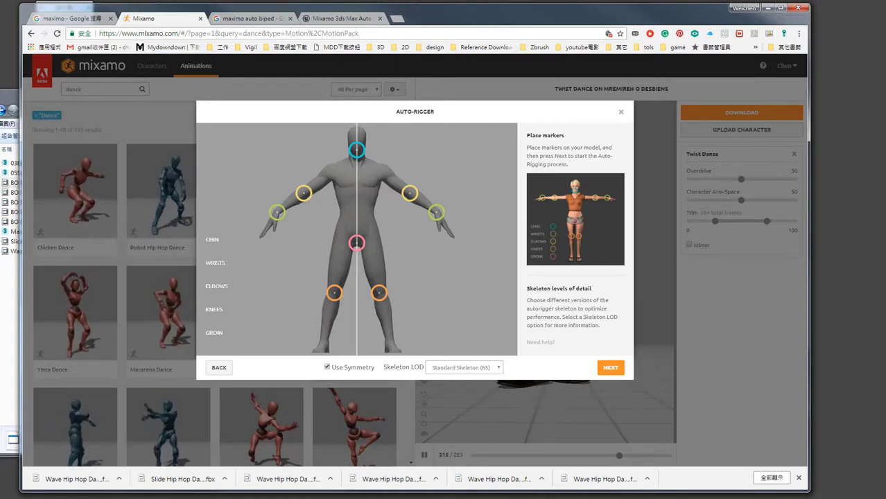
Run the Auto-Rigger on the marked BODY1 so it plays Twist Dance
{"action": "left_click", "coordinate": [610, 368]}
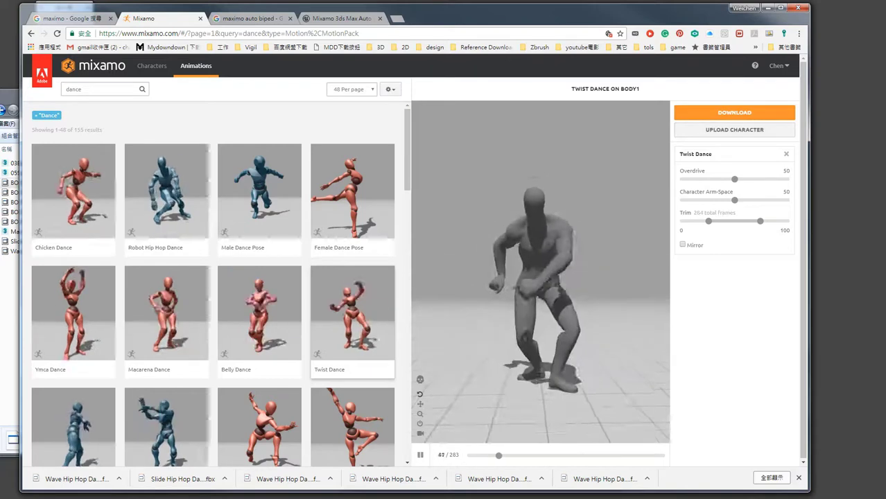
Download Twist Dance as FBX(.fbx) With Skin at 30 fps, keyframe reduction none
{"action": "left_click", "coordinate": [734, 112]}
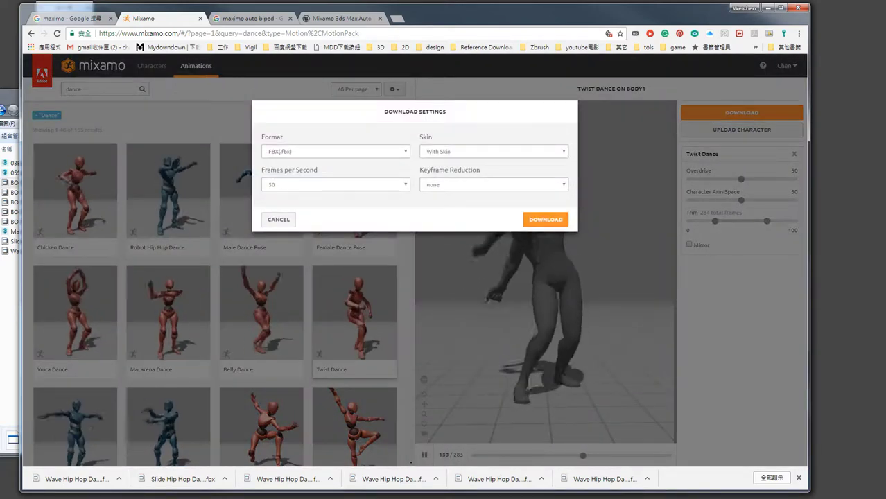
{"action": "left_click", "coordinate": [335, 151]}
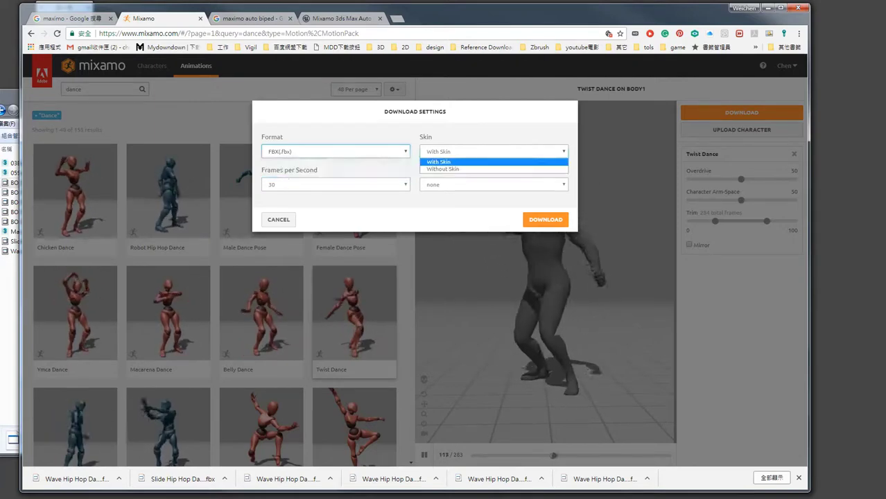
{"action": "left_click", "coordinate": [280, 161]}
{"action": "left_click", "coordinate": [493, 151]}
{"action": "left_click", "coordinate": [439, 161]}
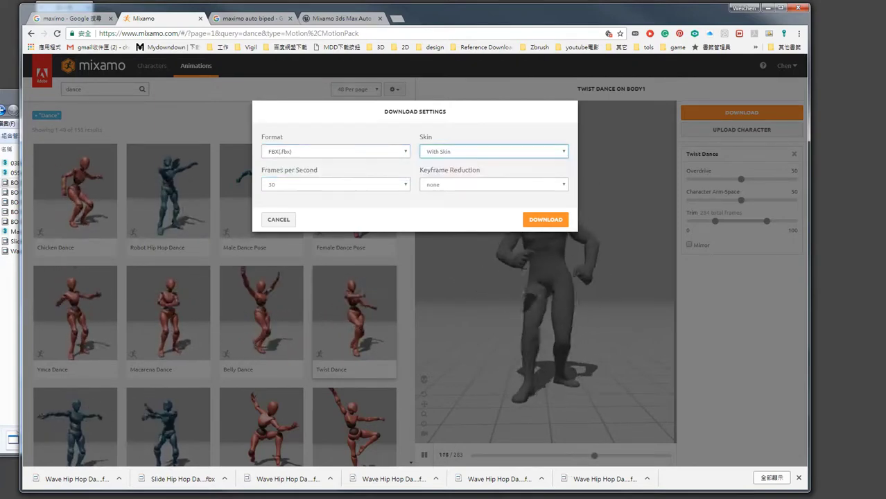
{"action": "left_click", "coordinate": [336, 184]}
{"action": "left_click", "coordinate": [335, 209]}
{"action": "left_click", "coordinate": [494, 184]}
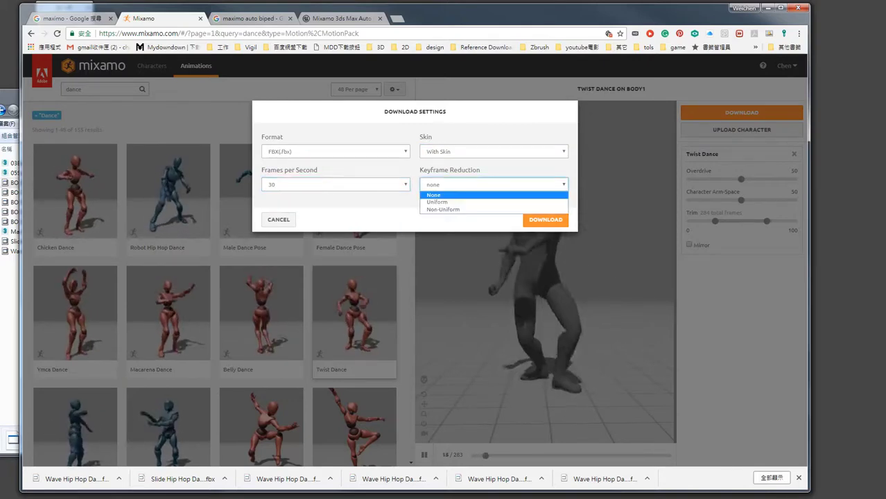
{"action": "left_click", "coordinate": [434, 194]}
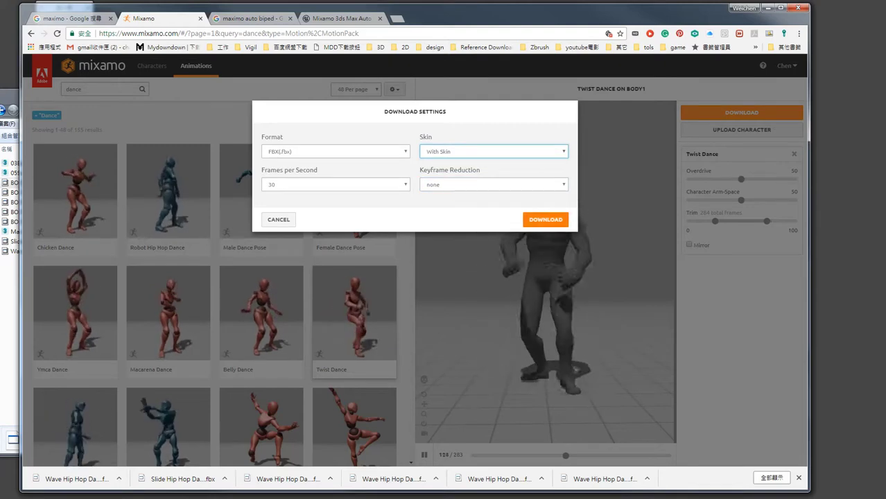
{"action": "left_click", "coordinate": [546, 219]}
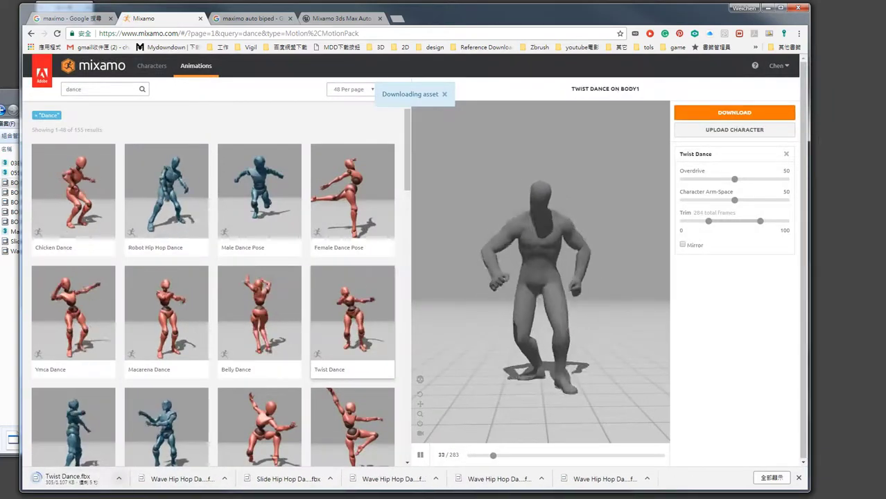
{"action": "left_click", "coordinate": [119, 479]}
Copy Twist Dance.fbx from Downloads into the maxi folder and return to 3ds Max
{"action": "left_click", "coordinate": [135, 447]}
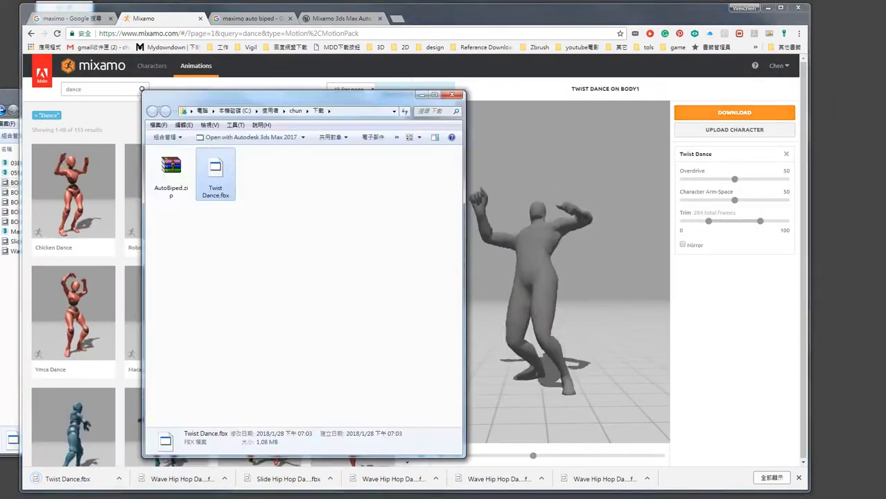
{"action": "left_click_drag", "start_coordinate": [215, 173], "coordinate": [28, 285]}
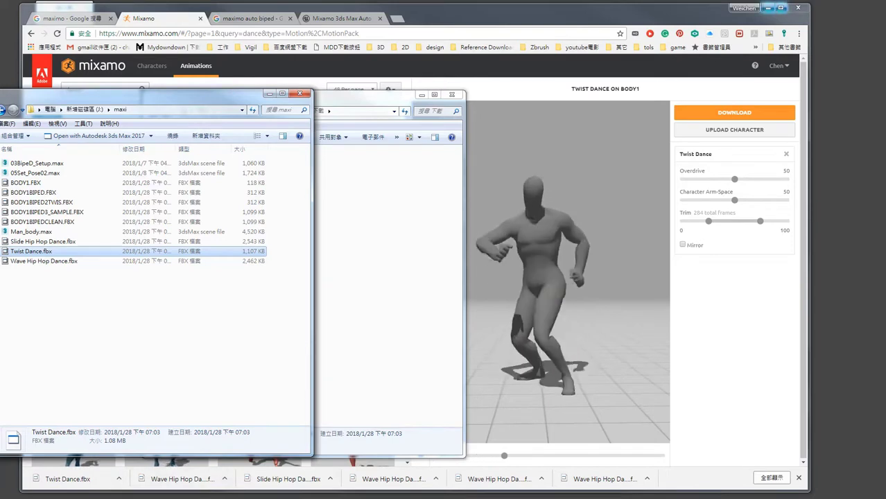
{"action": "left_click", "coordinate": [767, 7]}
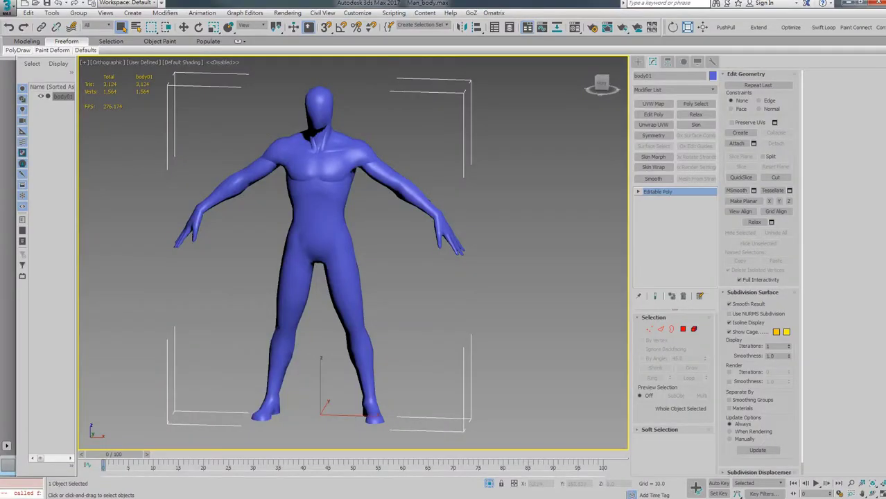
Reset 3ds Max to an empty scene without saving the body scene
{"action": "left_click", "coordinate": [7, 5]}
{"action": "left_click", "coordinate": [109, 55]}
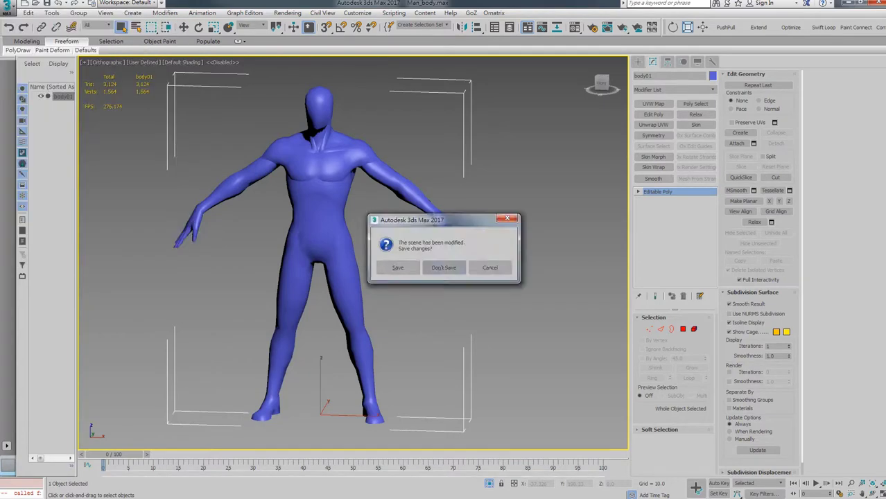
{"action": "left_click", "coordinate": [444, 267]}
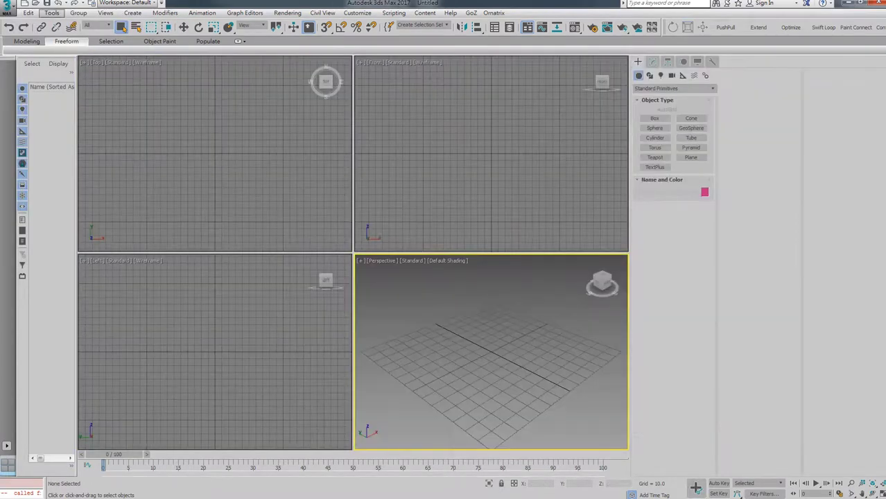
Import Twist Dance.fbx with File content set to Add
{"action": "left_click", "coordinate": [7, 7]}
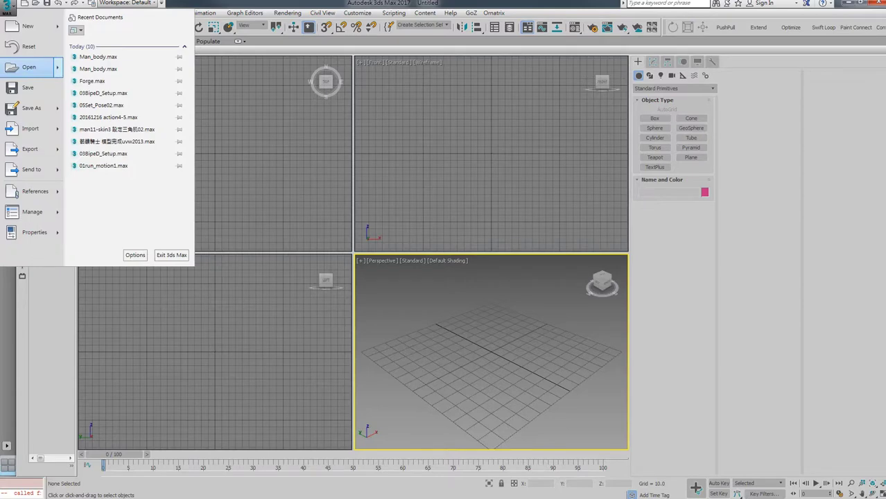
{"action": "left_click", "coordinate": [31, 128]}
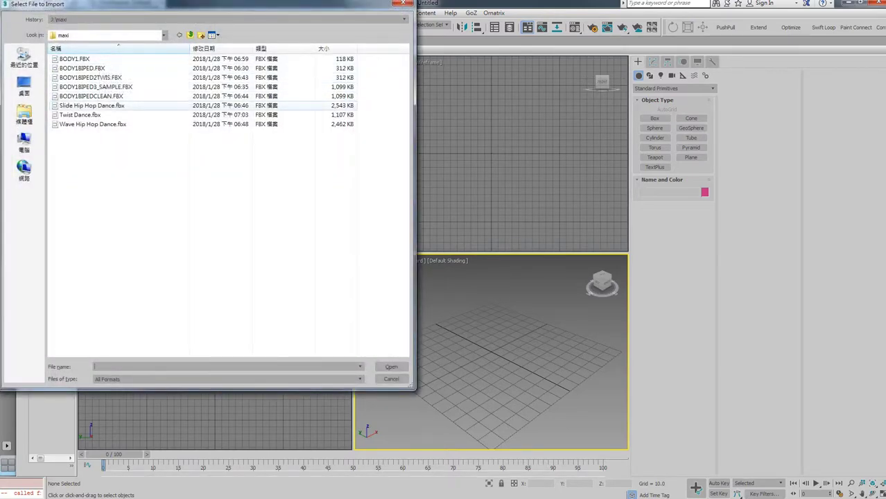
{"action": "left_click", "coordinate": [215, 48]}
{"action": "left_click", "coordinate": [78, 59]}
{"action": "left_click", "coordinate": [391, 366]}
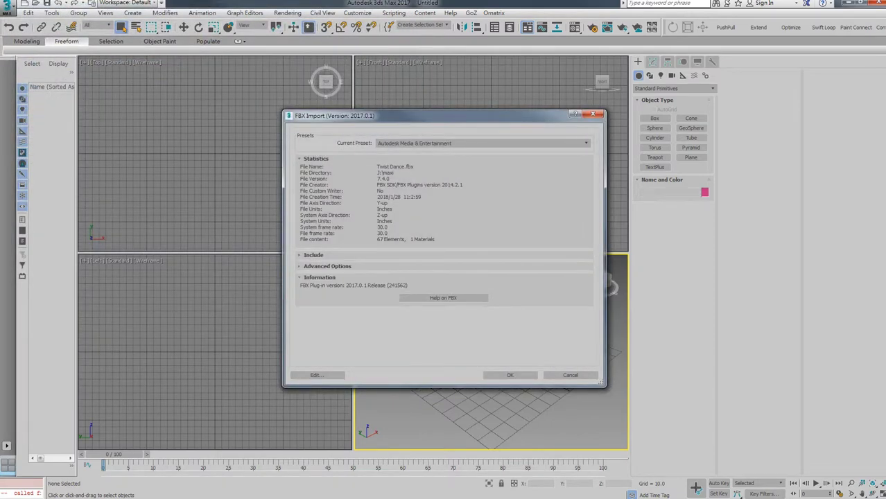
{"action": "left_click", "coordinate": [510, 264]}
{"action": "left_click", "coordinate": [485, 271]}
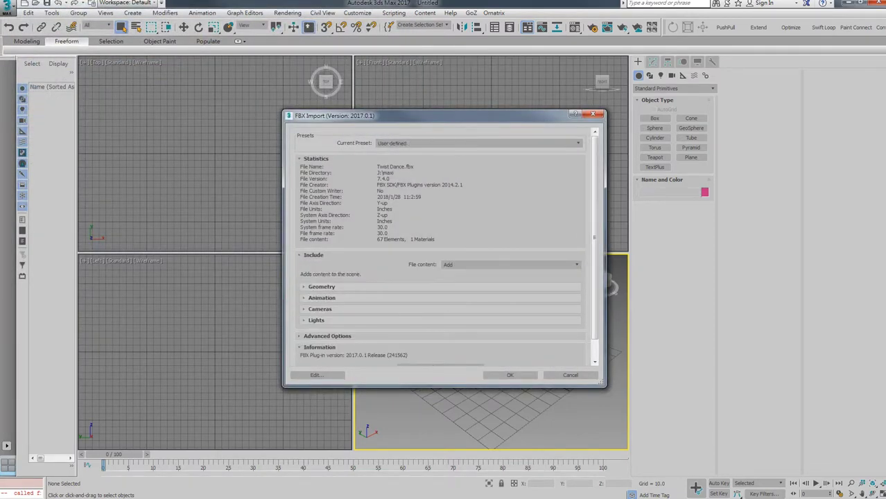
{"action": "left_click", "coordinate": [509, 264]}
{"action": "left_click", "coordinate": [485, 271]}
Confirm the FBX import, scrub the dance, and extend the timeline to 283 frames
{"action": "key", "text": "Return"}
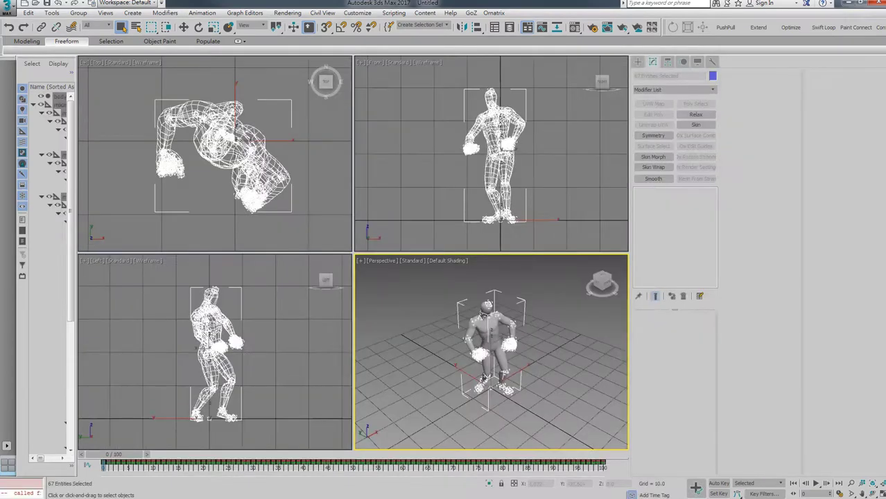
{"action": "left_click_drag", "start_coordinate": [115, 454], "coordinate": [505, 455]}
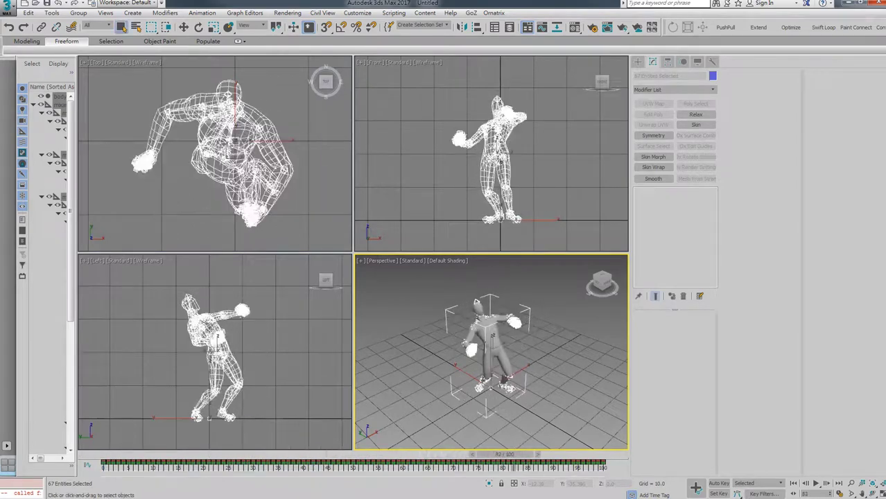
{"action": "mouse_move", "coordinate": [603, 466]}
{"action": "right_mouse_down", "text": "ctrl+alt"}
{"action": "mouse_move", "coordinate": [277, 466]}
{"action": "mouse_move", "coordinate": [305, 466]}
{"action": "right_mouse_up", "text": "ctrl+alt"}
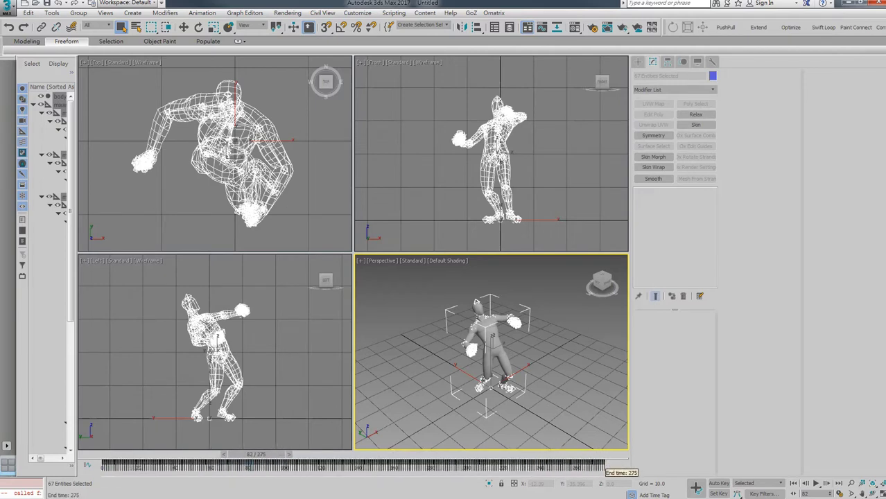
Play the Twist Dance back in a maximized Perspective viewport with nothing selected
{"action": "key", "text": "slash"}
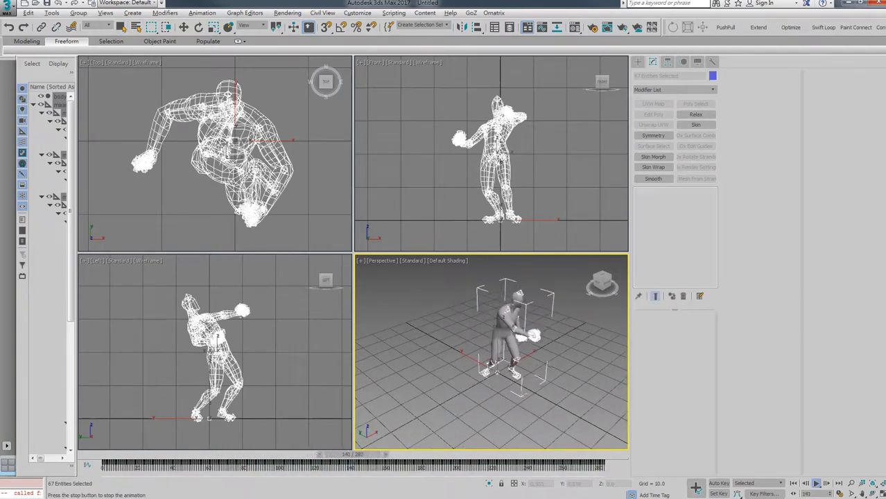
{"action": "key", "text": "alt+w"}
{"action": "key", "text": "slash"}
{"action": "key", "text": "slash"}
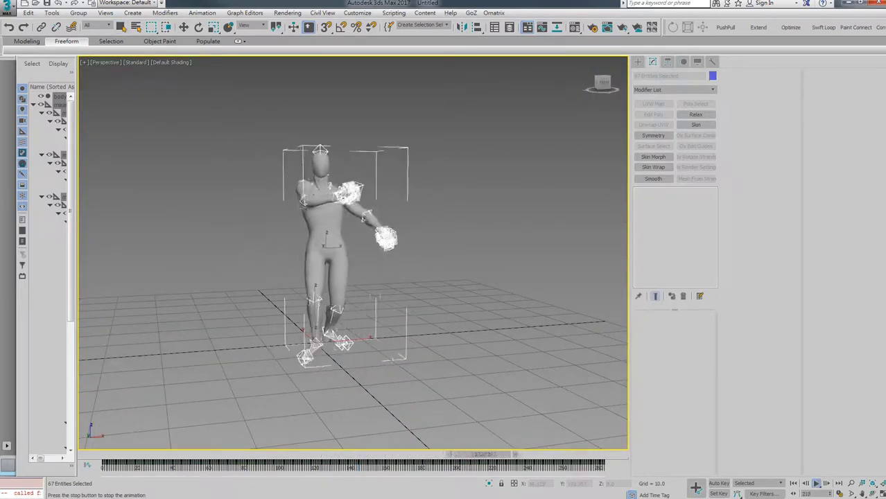
{"action": "key", "text": "ctrl+d"}
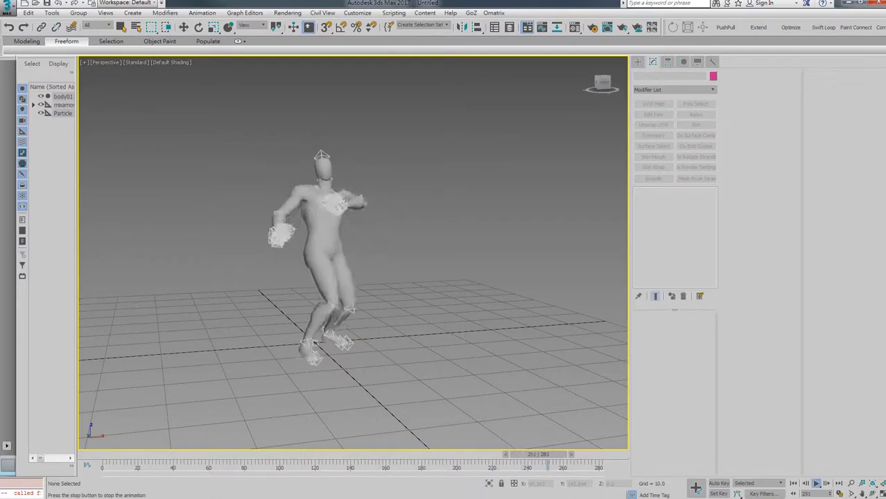
{"action": "key", "text": "slash"}
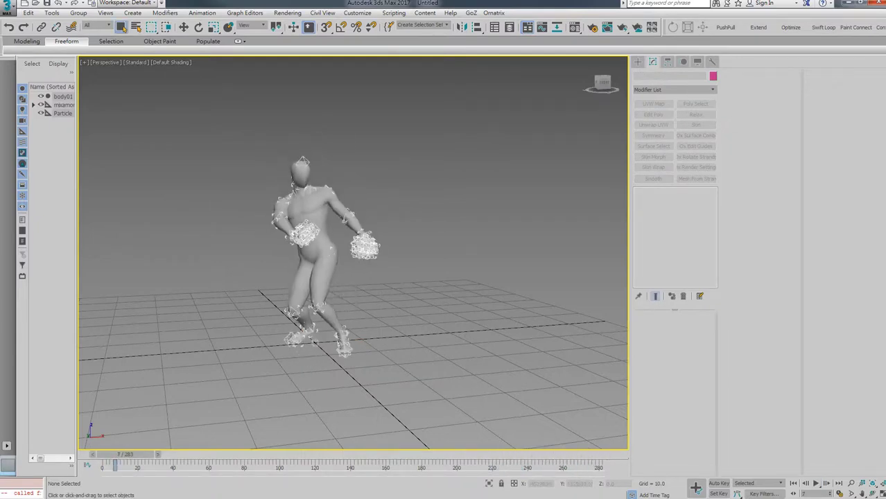
{"action": "key", "text": "slash"}
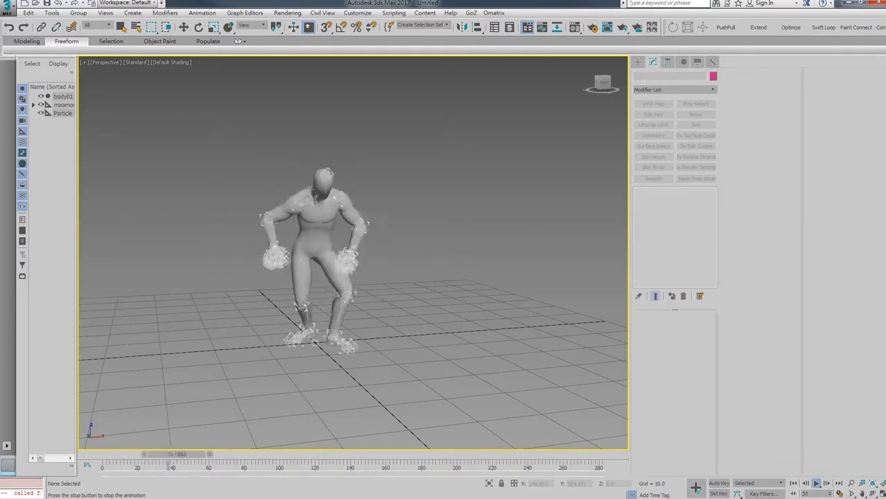
{"action": "key", "text": "slash"}
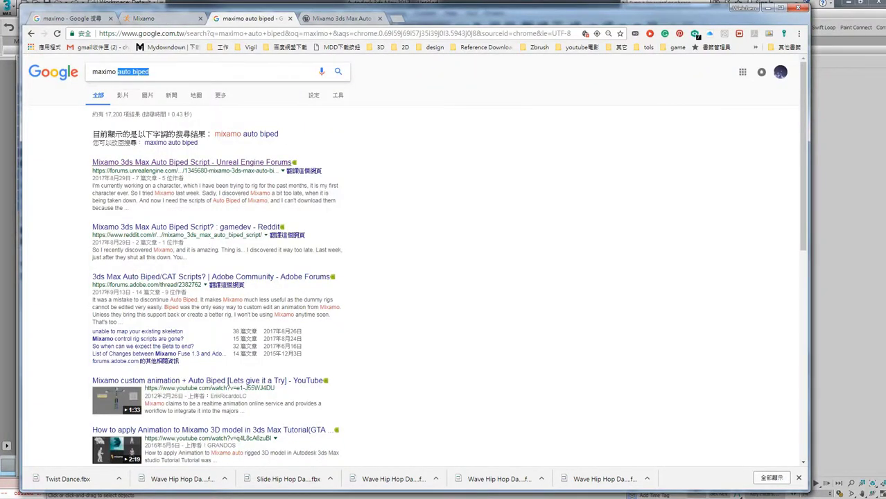
Read the Unreal Engine Forums Auto Biped thread in a new tab, then minimize Chrome
{"action": "middle_click", "coordinate": [192, 162]}
{"action": "left_click", "coordinate": [430, 18]}
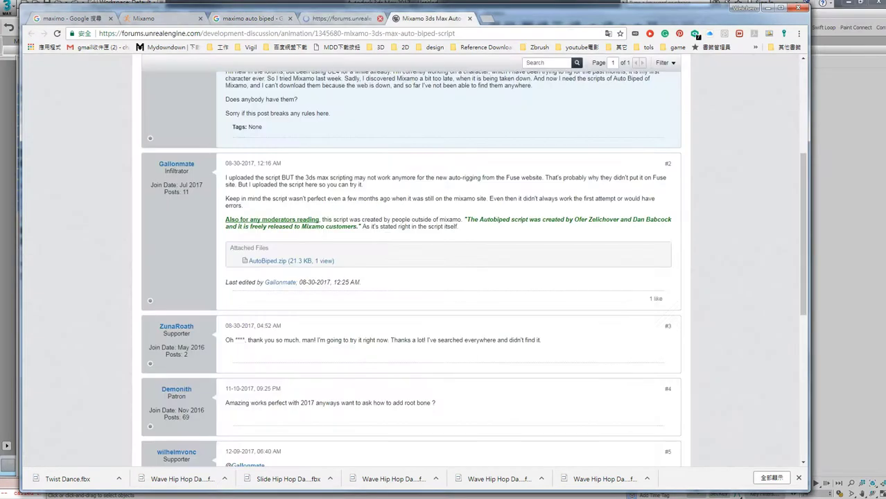
{"action": "key", "text": "ctrl+shift+Tab"}
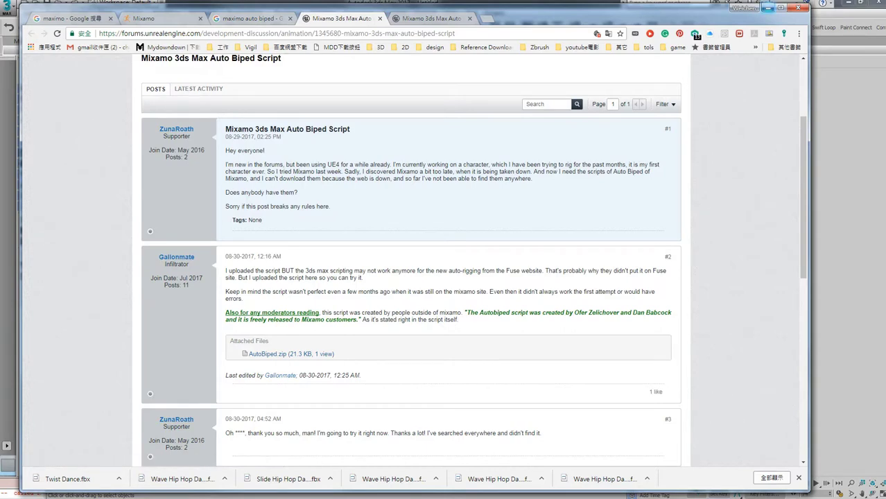
{"action": "left_click", "coordinate": [767, 7]}
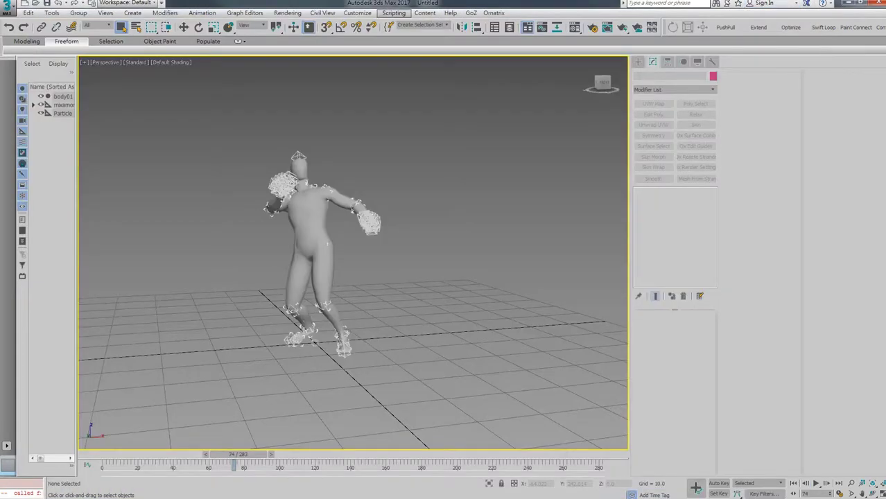
Run AutoBiped.ms from the AutoBiped folder via Scripting > Run Script
{"action": "left_click", "coordinate": [393, 12]}
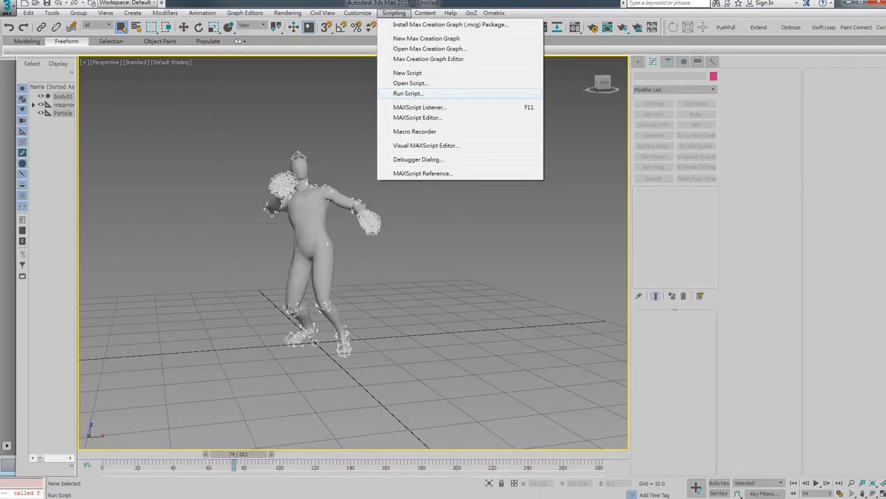
{"action": "left_click", "coordinate": [407, 93]}
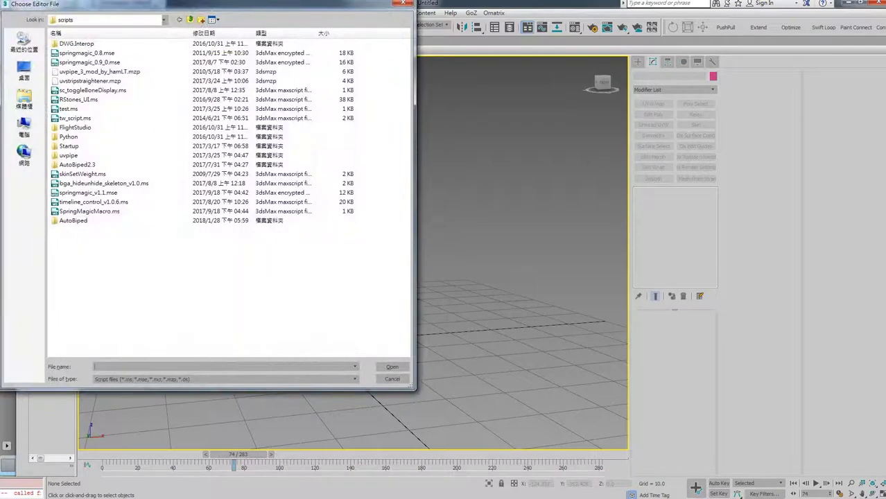
{"action": "mouse_move", "coordinate": [74, 220]}
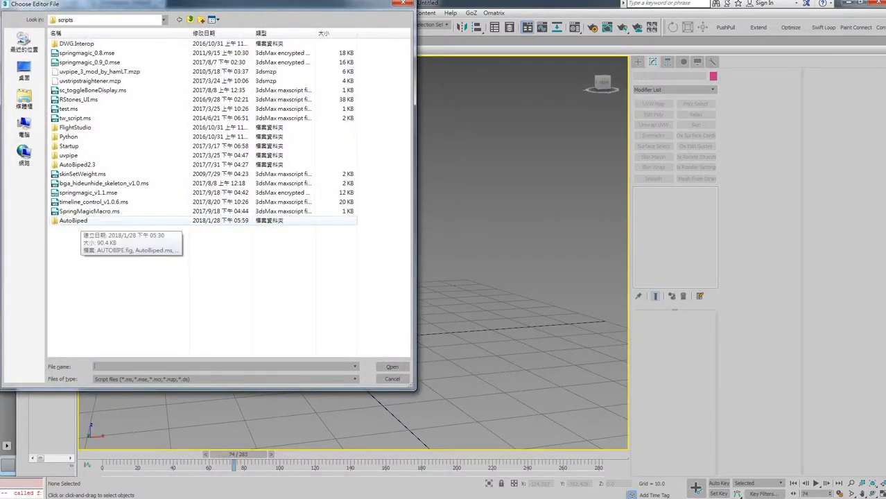
{"action": "double_click", "coordinate": [74, 220]}
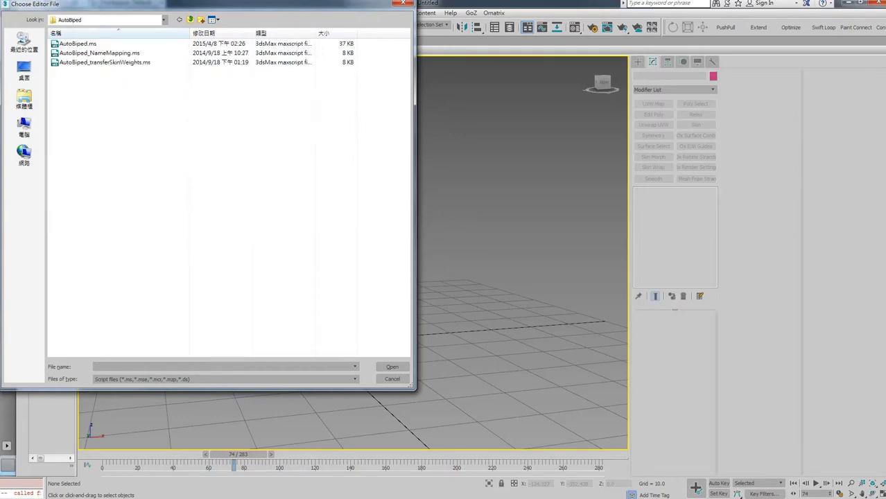
{"action": "left_click", "coordinate": [78, 44]}
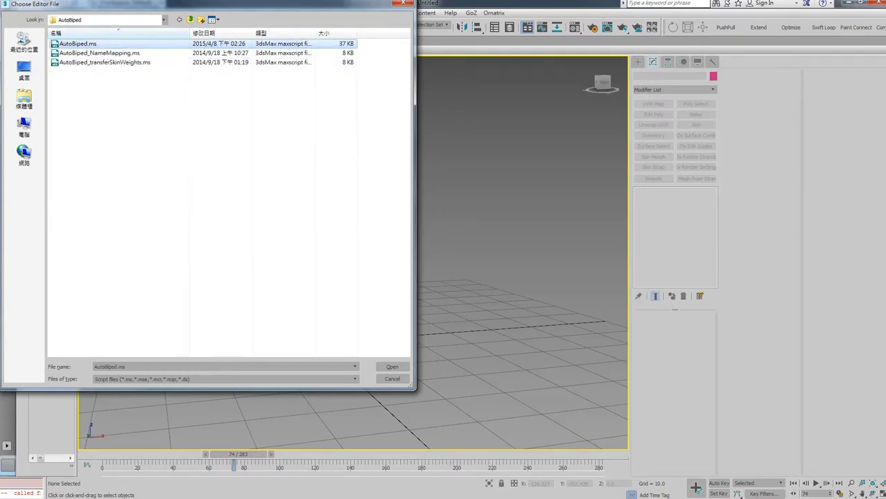
{"action": "key", "text": "Return"}
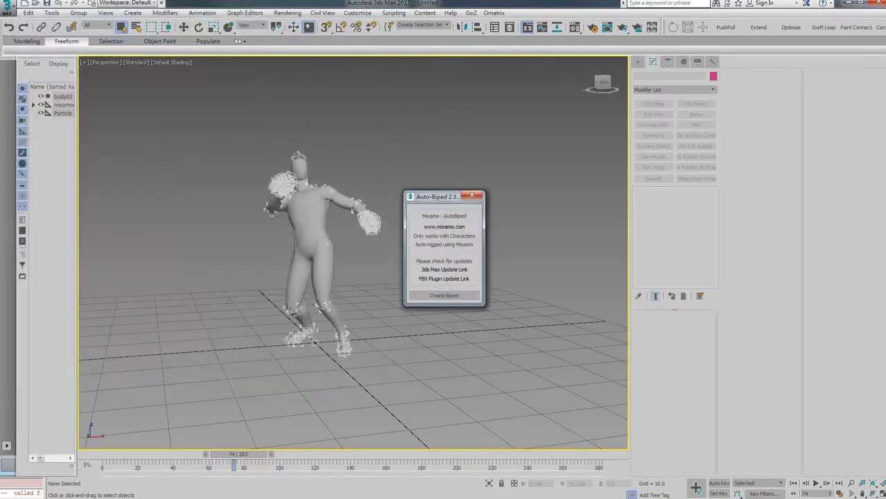
Create Bip001 fitted inside body01 with Create Biped, zoom out, and deselect
{"action": "left_click", "coordinate": [444, 295]}
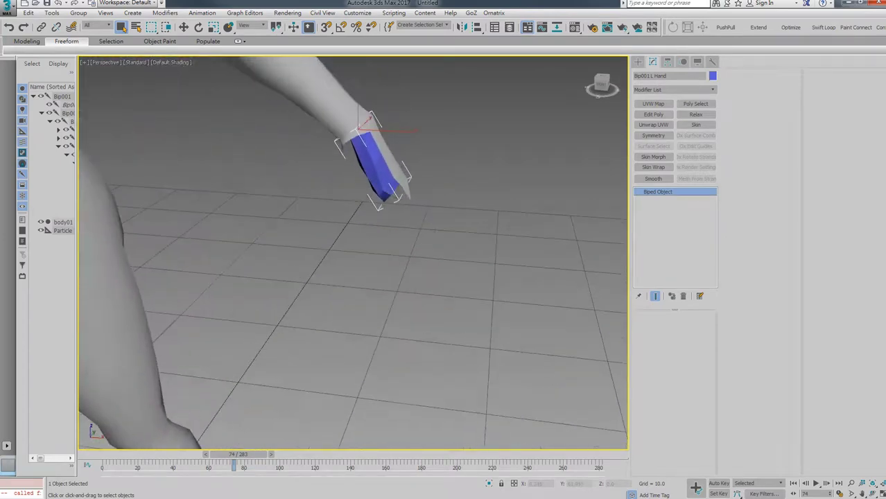
{"action": "key", "text": "w"}
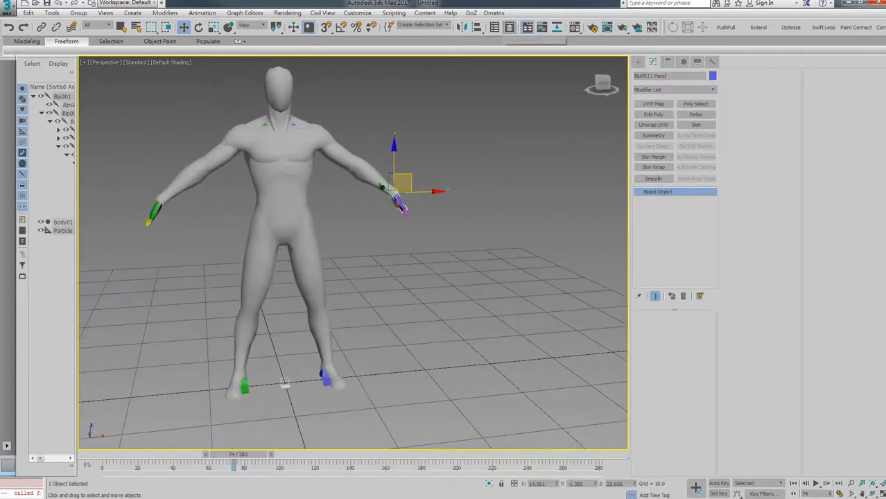
{"action": "left_click", "coordinate": [284, 383]}
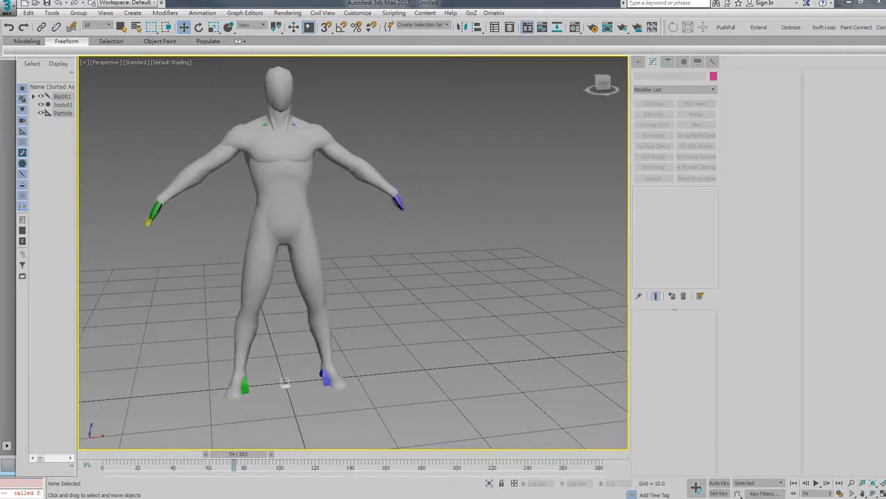
{"action": "left_click", "coordinate": [7, 7]}
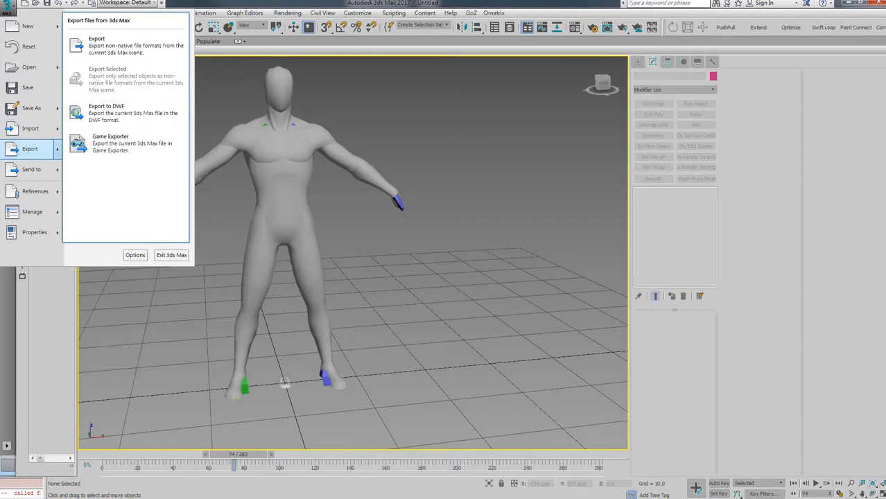
Export the scene as BODY1bipe.FBX with Animation unchecked, dismissing the warnings
{"action": "left_click", "coordinate": [104, 45]}
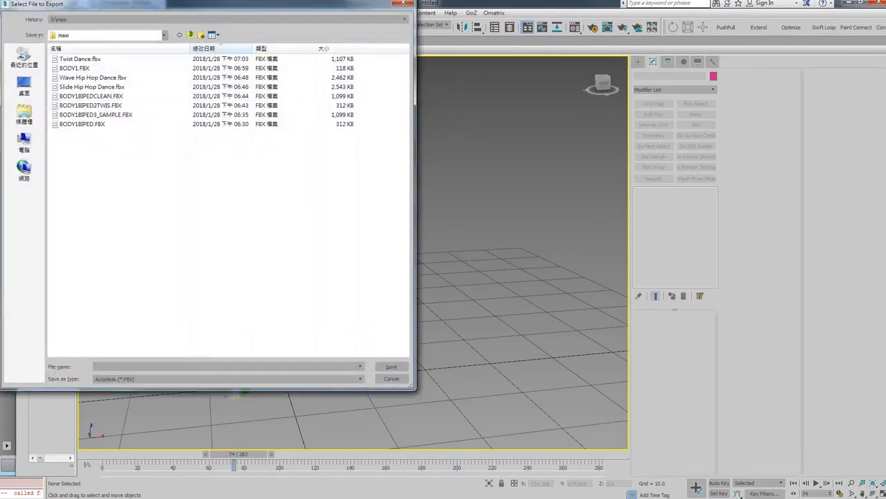
{"action": "left_click", "coordinate": [74, 68]}
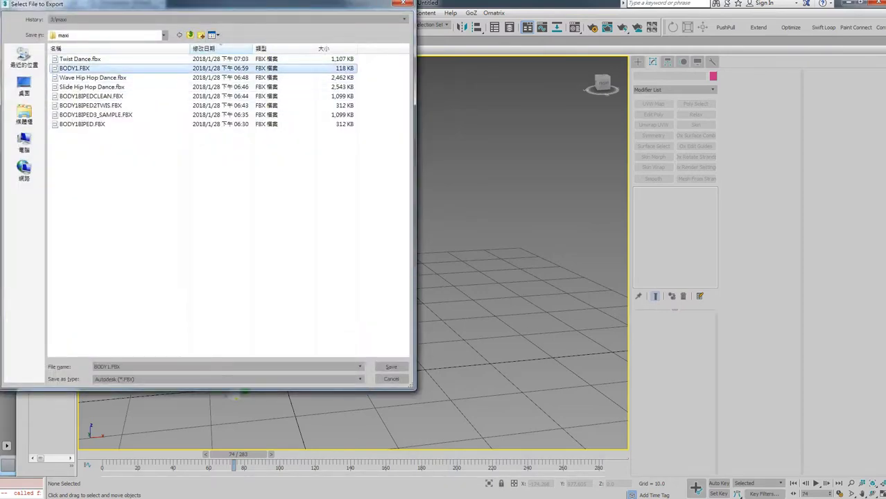
{"action": "key", "text": "Tab"}
{"action": "type", "text": "tape"}
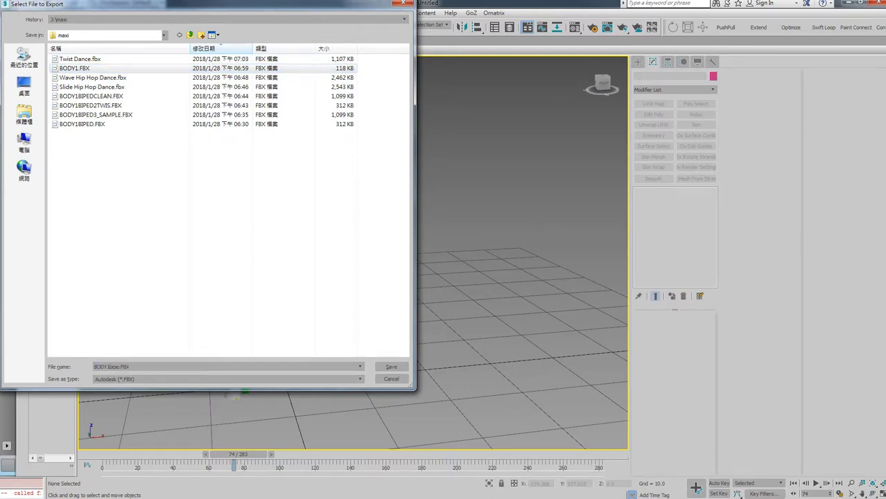
{"action": "key", "text": "Return"}
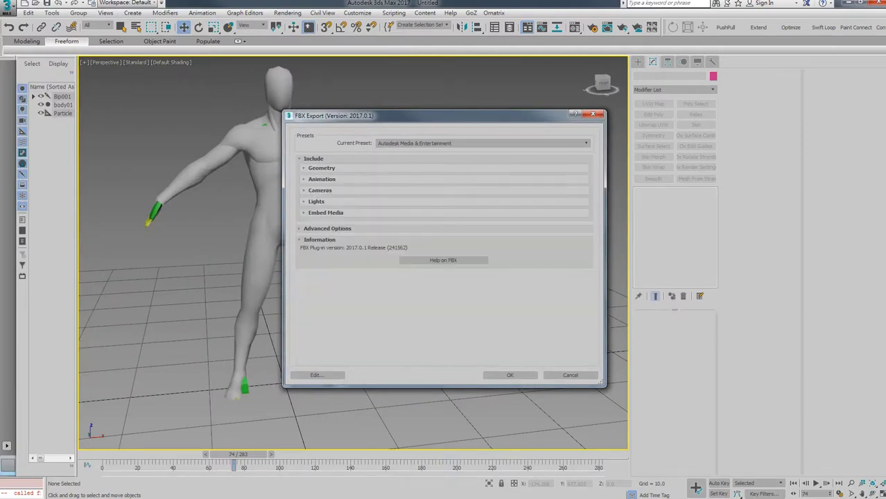
{"action": "left_click", "coordinate": [321, 179]}
{"action": "left_click", "coordinate": [307, 189]}
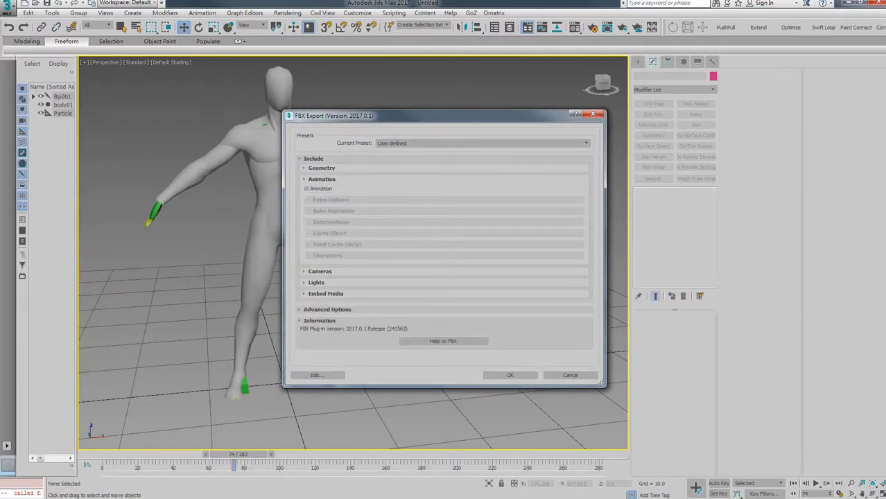
{"action": "left_click", "coordinate": [510, 375]}
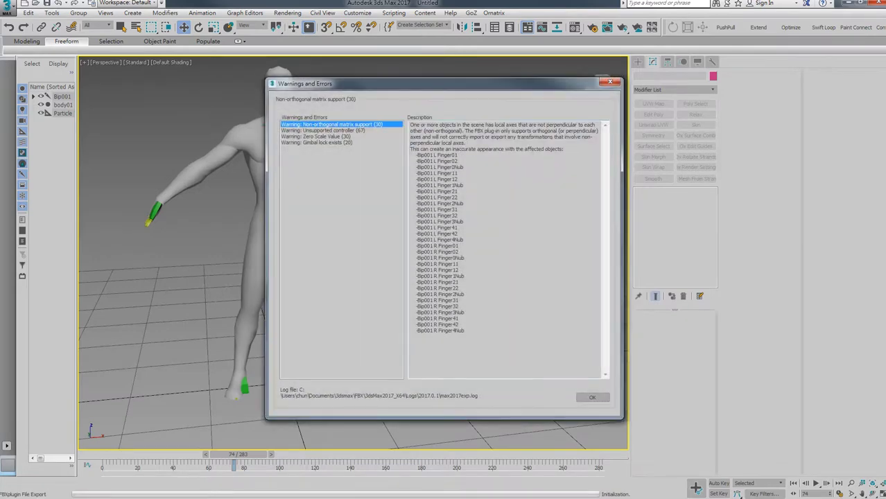
{"action": "key", "text": "Return"}
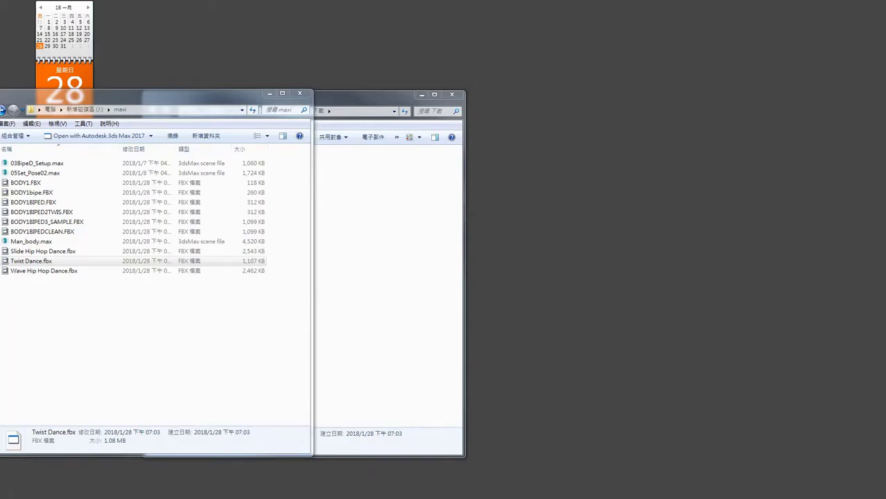
Start a new character upload on the Mixamo tab
{"action": "key", "text": "alt+Tab"}
{"action": "key", "text": "ctrl+2"}
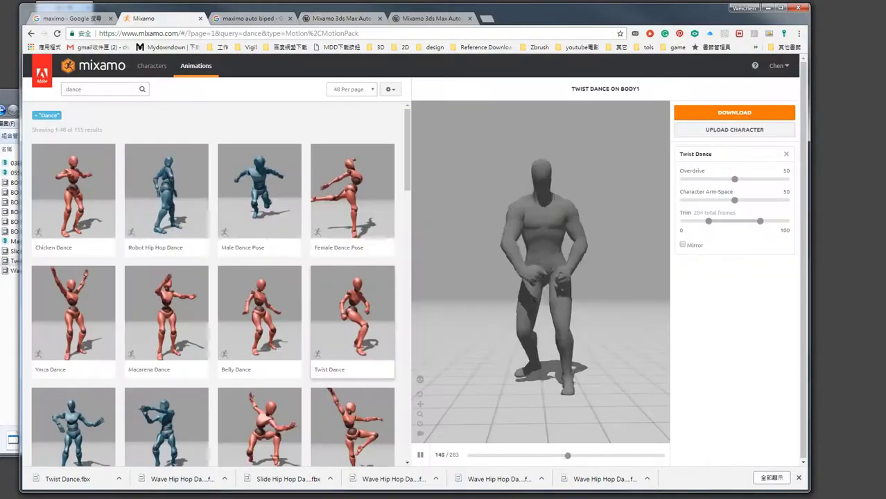
{"action": "left_click", "coordinate": [742, 129]}
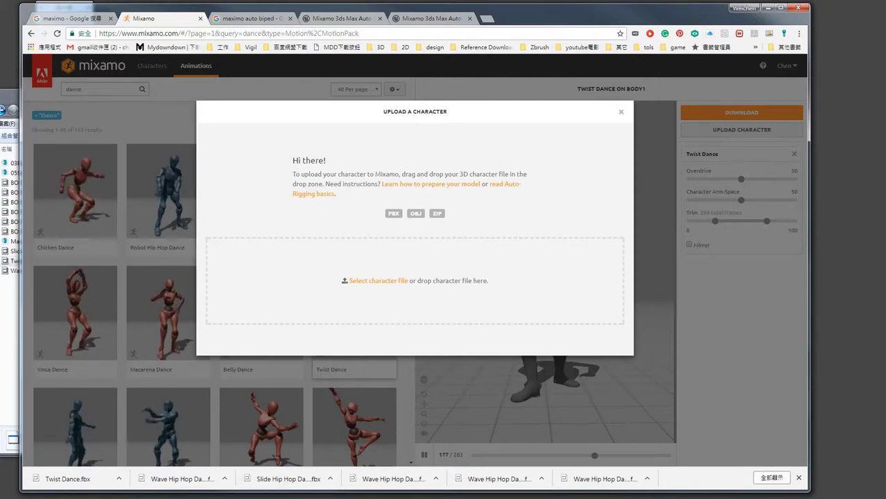
Drop BODY1bipe.FBX into Mixamo, close the mapping error, then select 05Set_Pose02.max in the maxi folder
{"action": "left_click", "coordinate": [10, 208]}
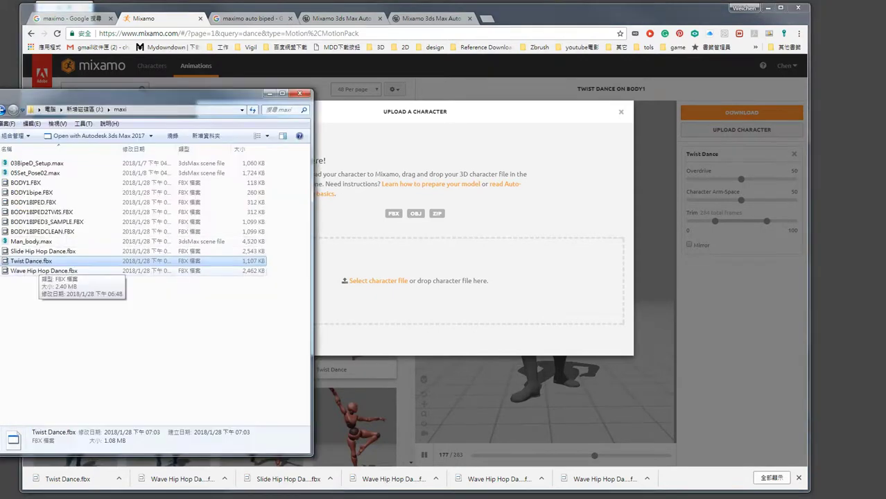
{"action": "left_click", "coordinate": [42, 271]}
{"action": "left_click", "coordinate": [31, 192]}
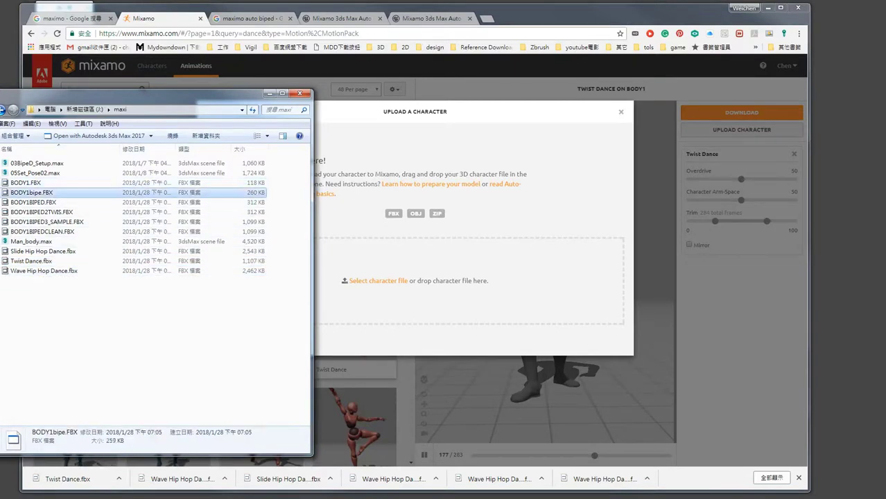
{"action": "left_click_drag", "start_coordinate": [31, 192], "coordinate": [395, 247]}
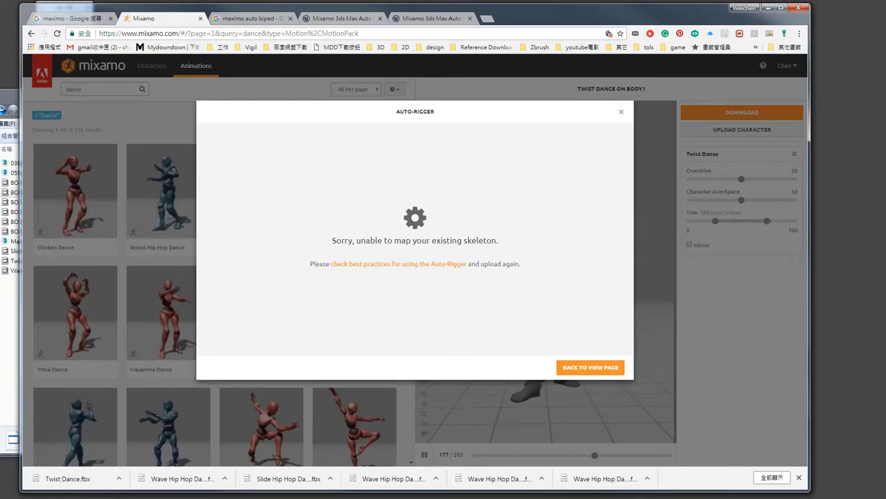
{"action": "left_click", "coordinate": [590, 368]}
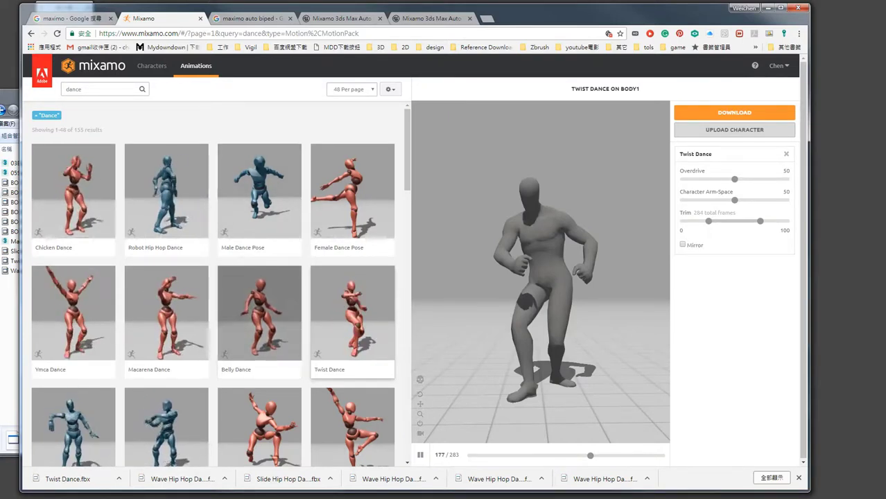
{"action": "left_click", "coordinate": [8, 192]}
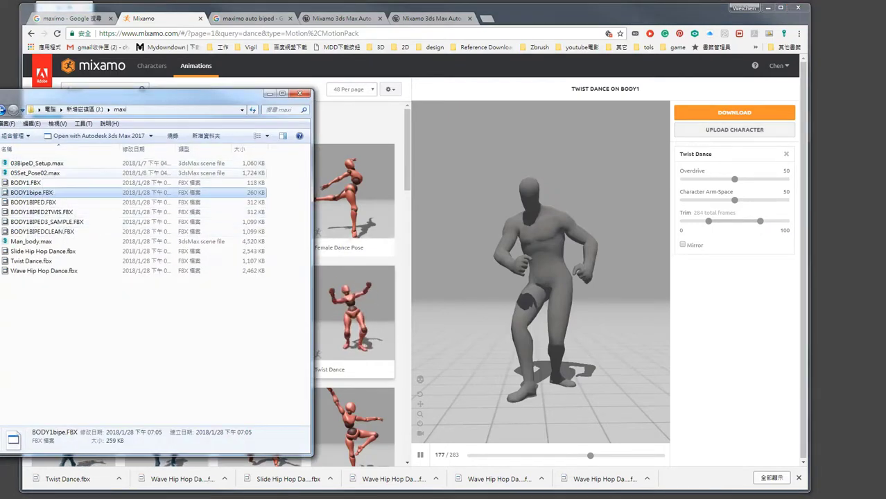
{"action": "left_click", "coordinate": [35, 172]}
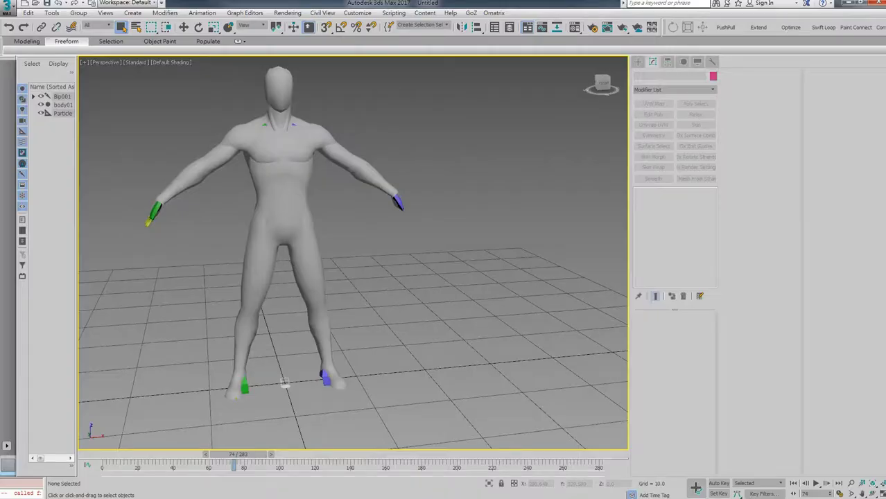
Open 05Set_Pose02.max without saving the current scene, dismissing the file and MassFX warnings
{"action": "left_click_drag", "start_coordinate": [285, 382], "coordinate": [399, 296]}
{"action": "left_click", "coordinate": [426, 302]}
{"action": "left_click", "coordinate": [444, 267]}
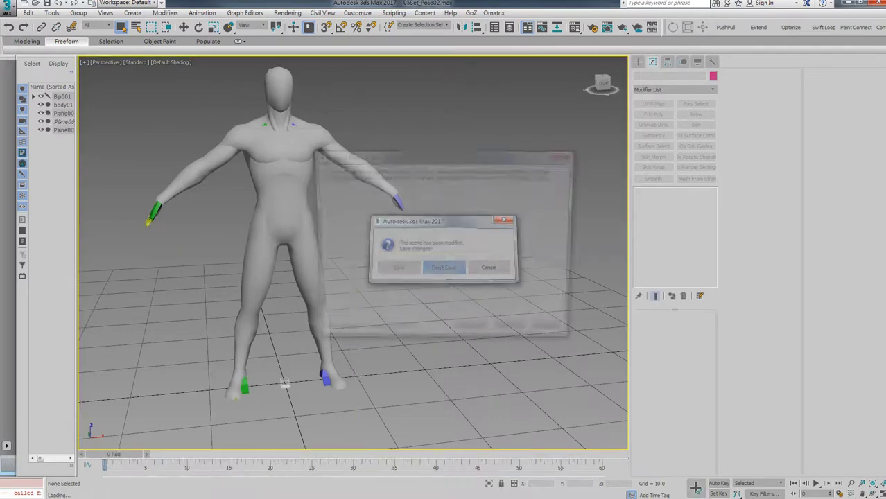
{"action": "left_click", "coordinate": [556, 335]}
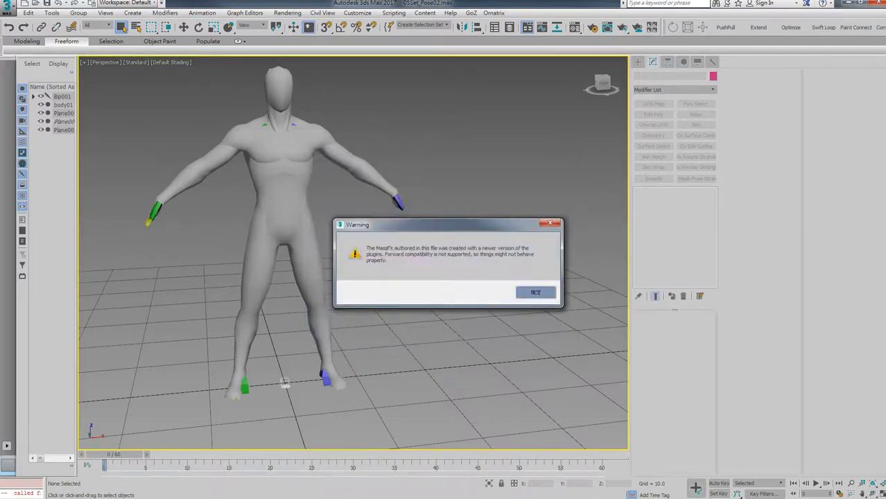
{"action": "key", "text": "Return"}
Inspect the rig in wireframe, selecting body01, Bip001 L Hand and the left forearm twist bones
{"action": "left_click", "coordinate": [378, 263]}
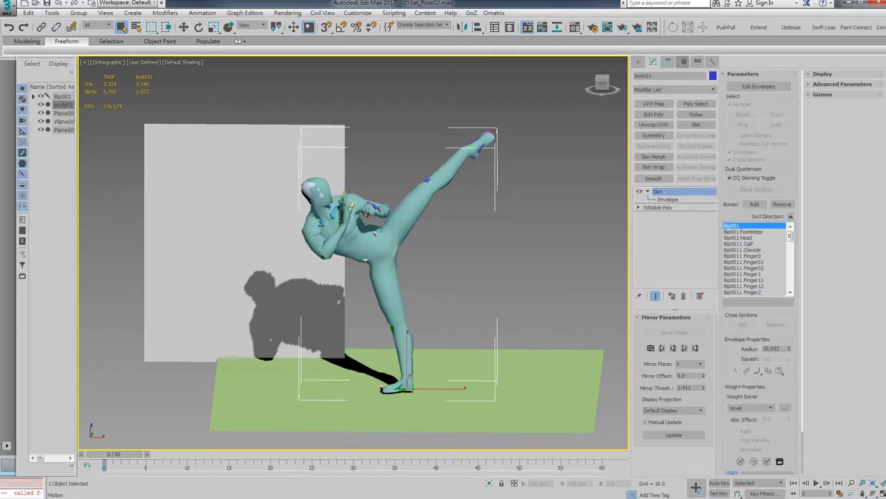
{"action": "scroll", "coordinate": [378, 236], "scroll_direction": "up", "scroll_amount": 5}
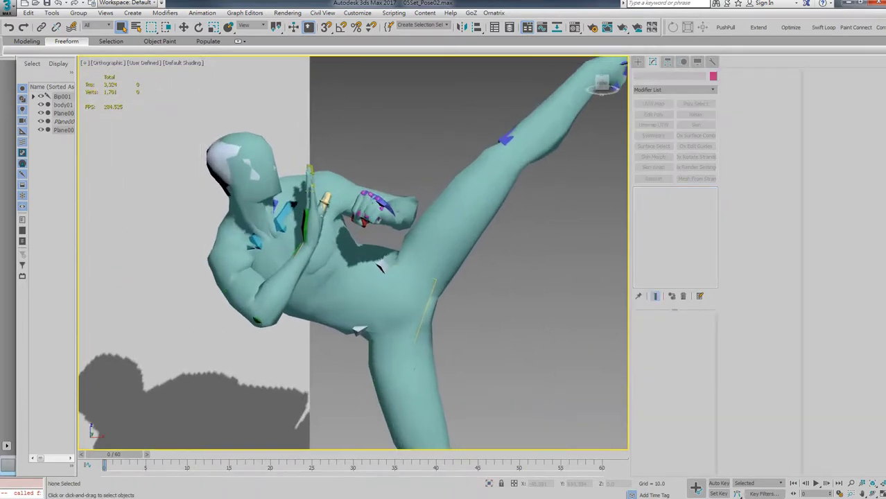
{"action": "left_click", "coordinate": [379, 267]}
{"action": "left_click", "coordinate": [365, 187]}
{"action": "left_click", "coordinate": [683, 62]}
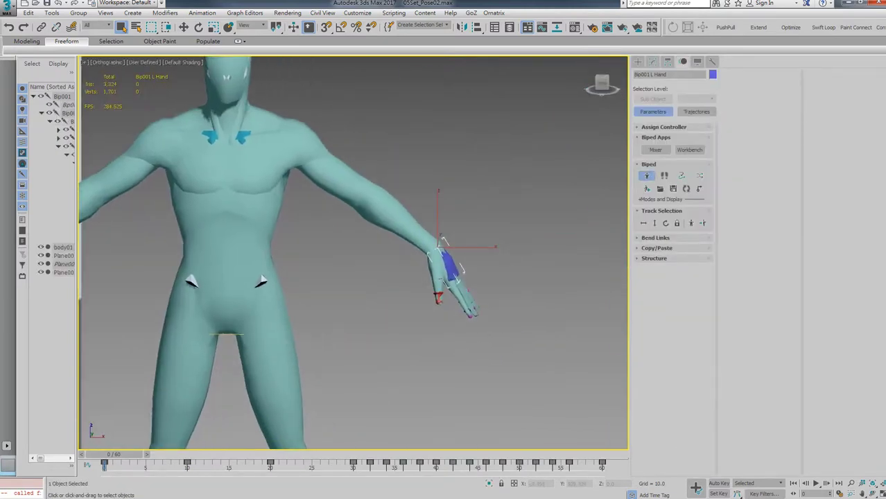
{"action": "key", "text": "F3"}
{"action": "scroll", "coordinate": [393, 220], "scroll_direction": "up", "scroll_amount": 3}
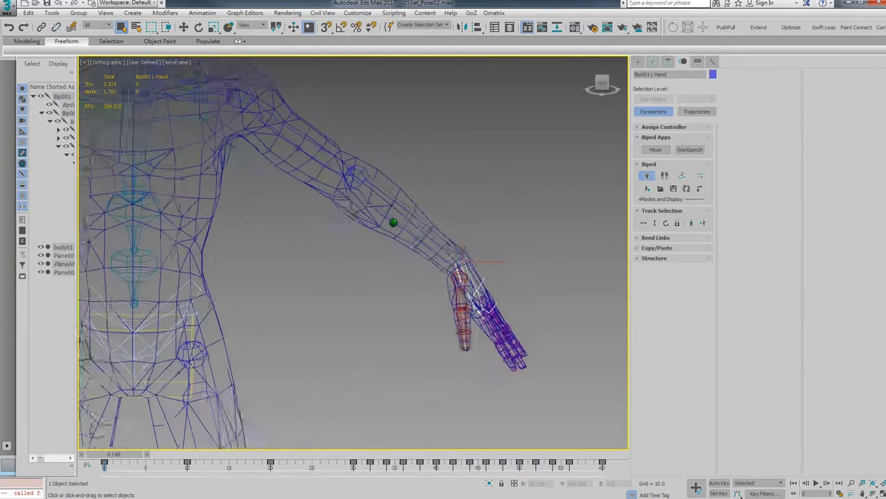
{"action": "scroll", "coordinate": [394, 220], "scroll_direction": "up", "scroll_amount": 2}
{"action": "left_click", "coordinate": [361, 170]}
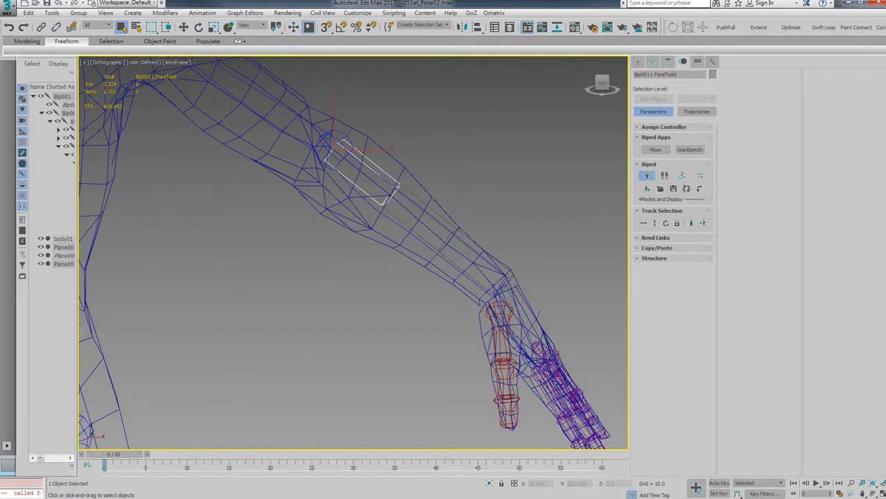
{"action": "left_click", "coordinate": [419, 215], "text": "ctrl"}
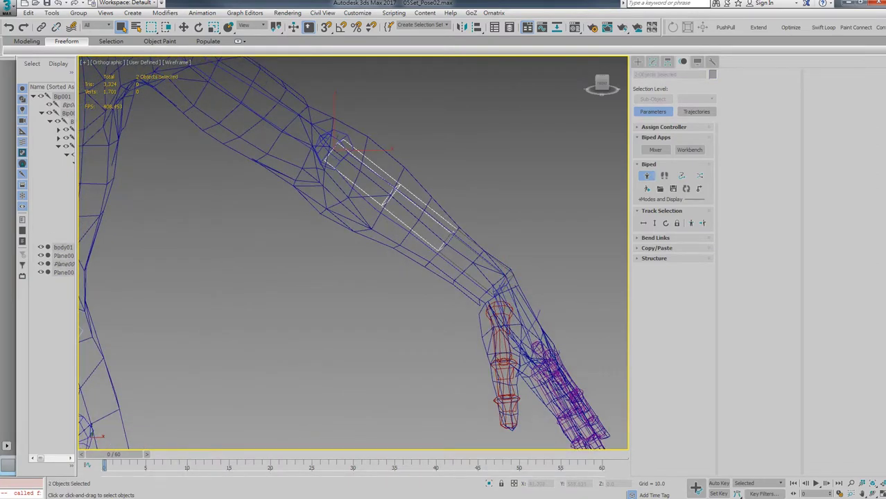
{"action": "key", "text": "ctrl+a"}
{"action": "key", "text": "ctrl+d"}
{"action": "left_click", "coordinate": [139, 85]}
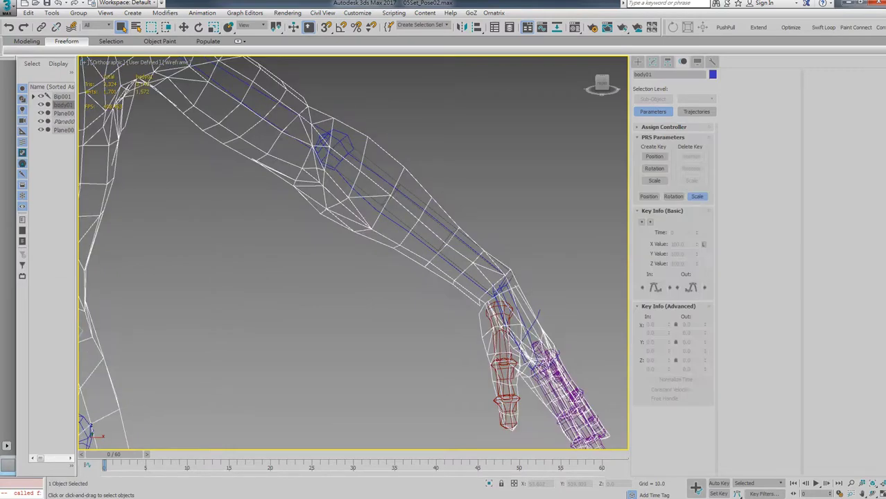
{"action": "left_click", "coordinate": [504, 287]}
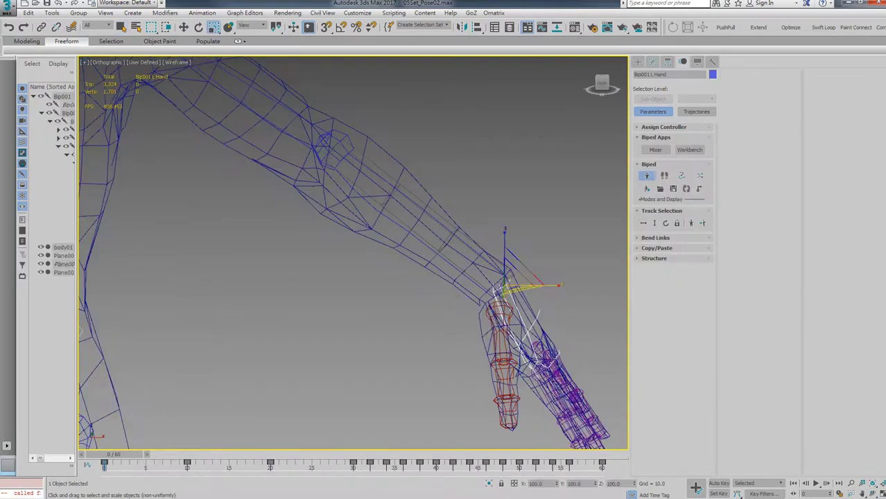
Rotate Bip001 L Hand at the wrist and check how the skin follows
{"action": "key", "text": "e"}
{"action": "left_click_drag", "start_coordinate": [449, 230], "coordinate": [396, 163]}
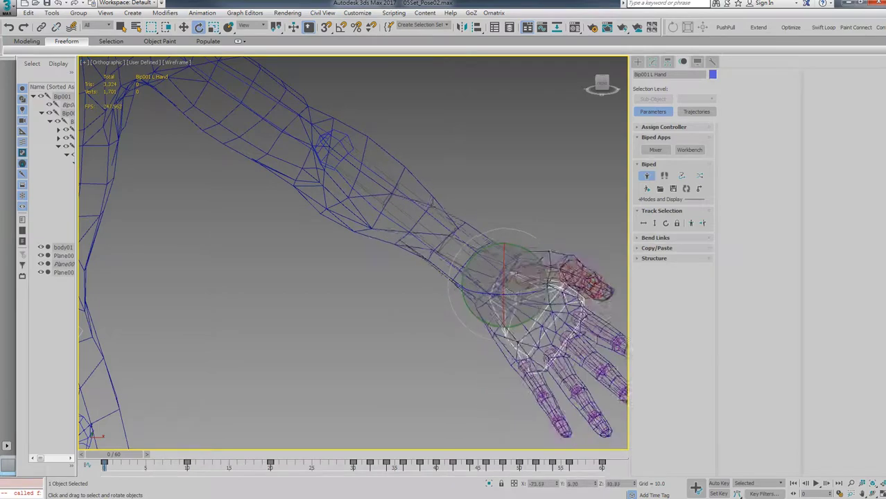
{"action": "key", "text": "F3"}
{"action": "left_click_drag", "start_coordinate": [506, 277], "coordinate": [519, 269]}
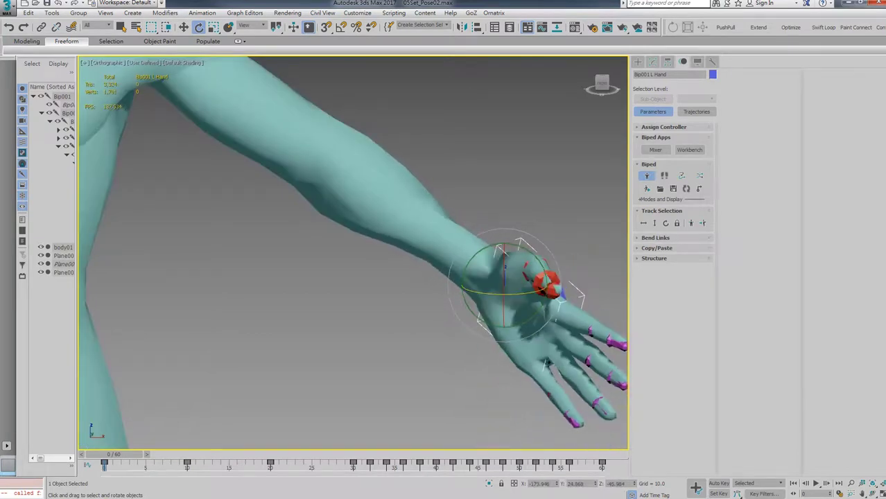
{"action": "scroll", "coordinate": [422, 249], "scroll_direction": "down", "scroll_amount": 5}
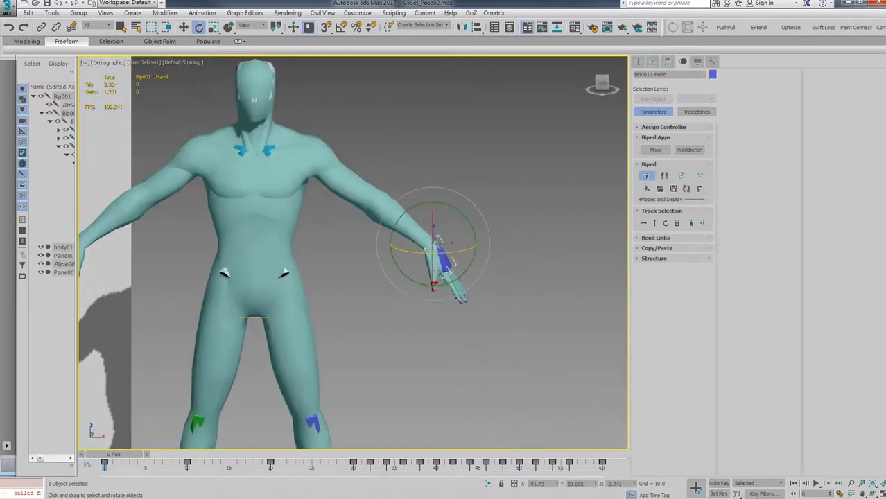
{"action": "middle_click_drag", "start_coordinate": [422, 250], "coordinate": [444, 229], "text": "alt"}
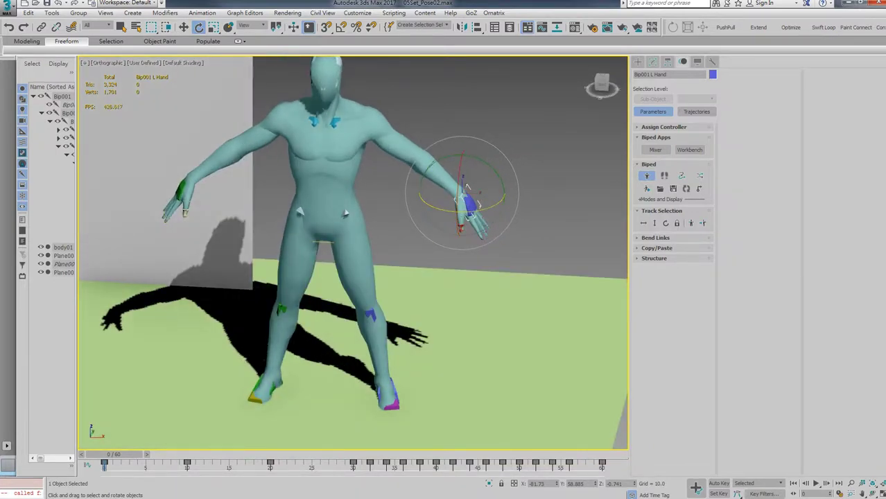
{"action": "middle_click_drag", "start_coordinate": [468, 188], "coordinate": [452, 202]}
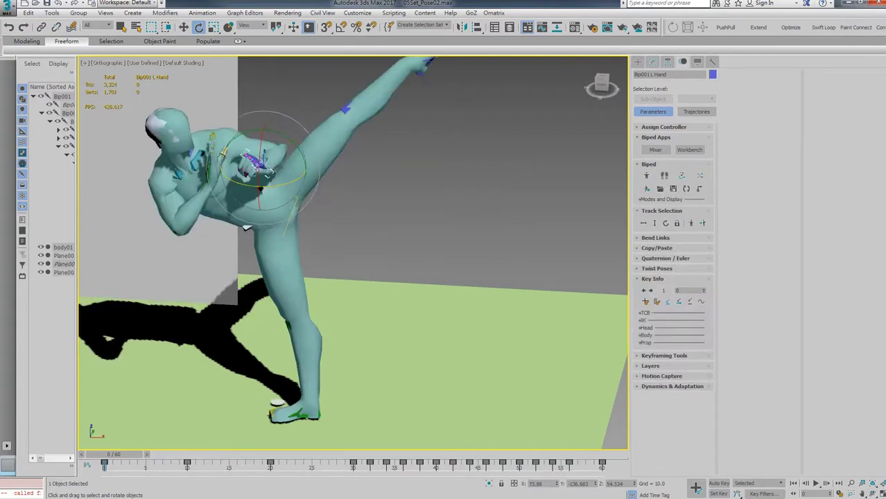
{"action": "left_click", "coordinate": [8, 8]}
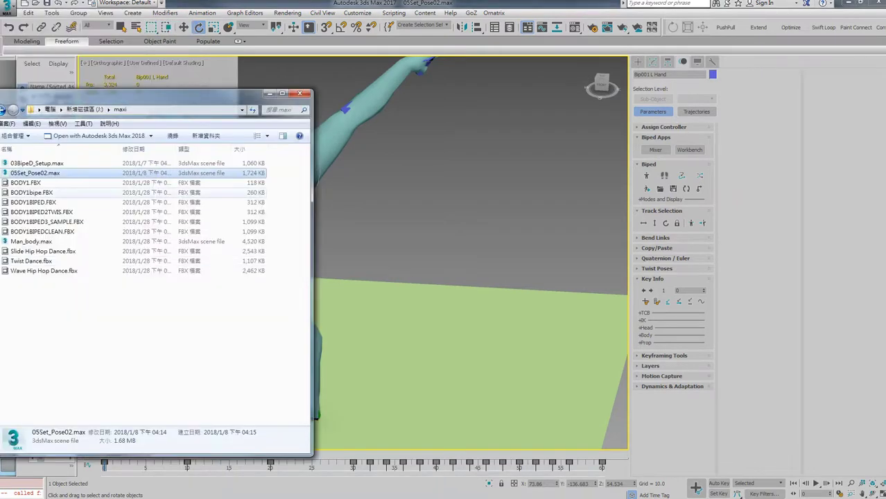
Open 03BipeD_Setup.max without saving, continuing past missing files and the isolation warning
{"action": "left_click", "coordinate": [37, 163]}
{"action": "left_click_drag", "start_coordinate": [37, 163], "coordinate": [446, 173]}
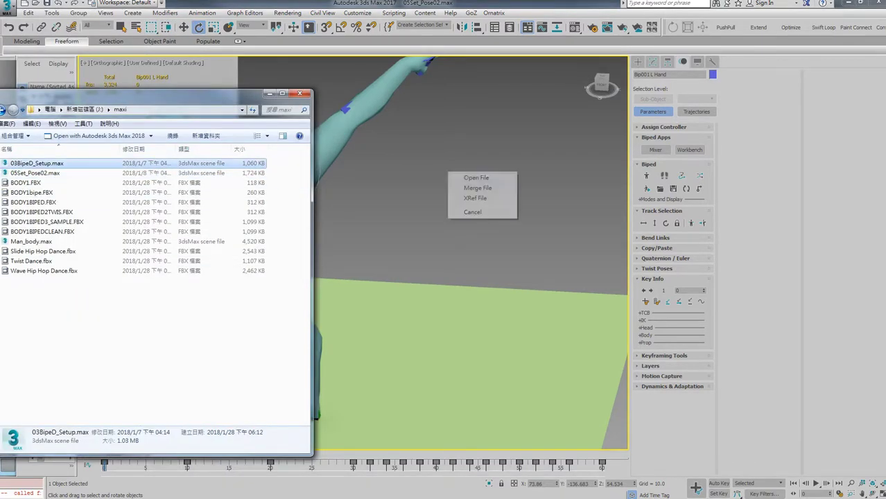
{"action": "left_click", "coordinate": [463, 177]}
{"action": "left_click", "coordinate": [443, 268]}
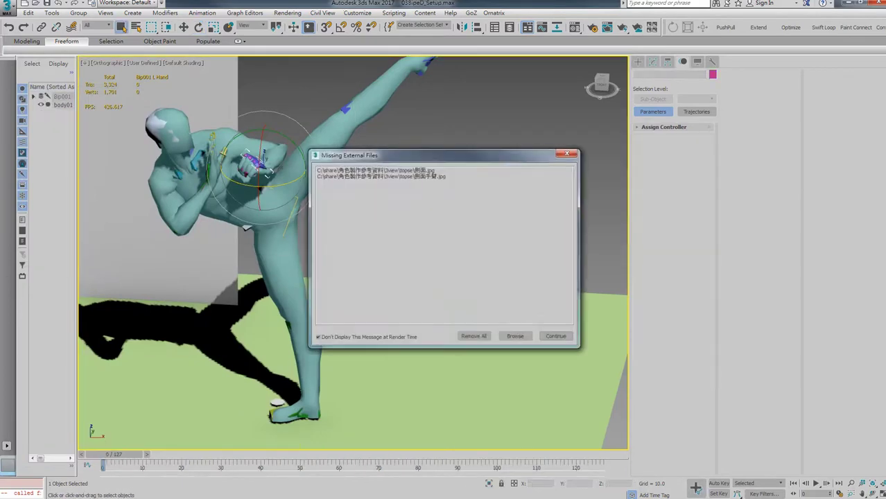
{"action": "left_click", "coordinate": [556, 336]}
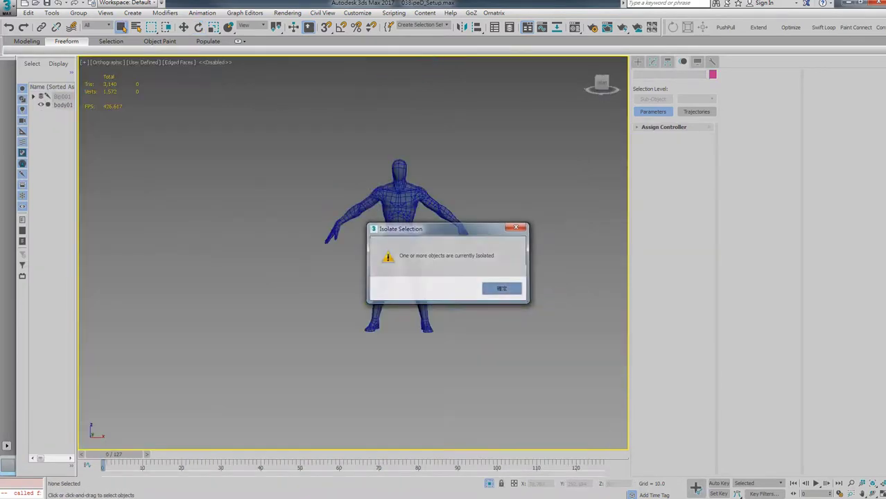
{"action": "left_click", "coordinate": [501, 288]}
Unhide all objects so the biped appears inside the body
{"action": "scroll", "coordinate": [243, 249], "scroll_direction": "up", "scroll_amount": 5}
{"action": "scroll", "coordinate": [590, 399], "scroll_direction": "up", "scroll_amount": 3}
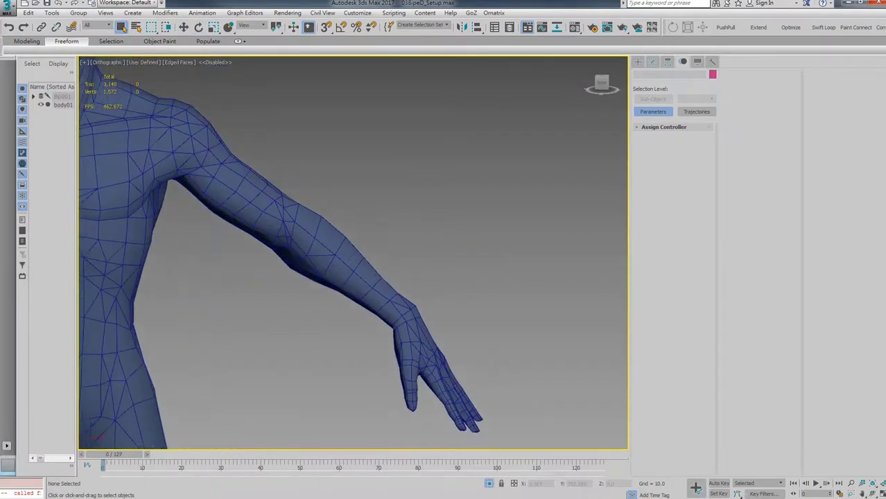
{"action": "key", "text": "F3"}
{"action": "middle_click_drag", "start_coordinate": [349, 271], "coordinate": [348, 262]}
{"action": "right_click", "coordinate": [348, 263]}
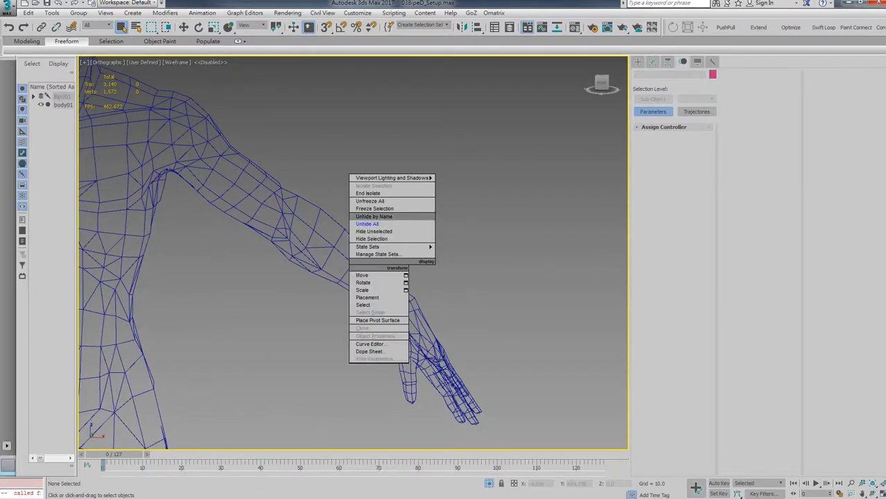
{"action": "left_click", "coordinate": [378, 221]}
{"action": "left_click", "coordinate": [458, 279]}
Select body01, frame it with Z, and return to shaded view
{"action": "scroll", "coordinate": [458, 278], "scroll_direction": "up", "scroll_amount": 1}
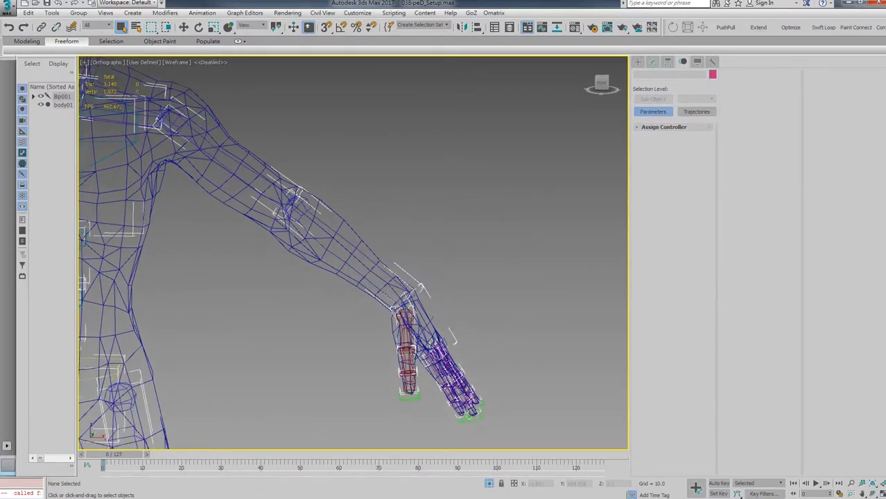
{"action": "scroll", "coordinate": [457, 279], "scroll_direction": "up", "scroll_amount": 2}
{"action": "left_click", "coordinate": [62, 105]}
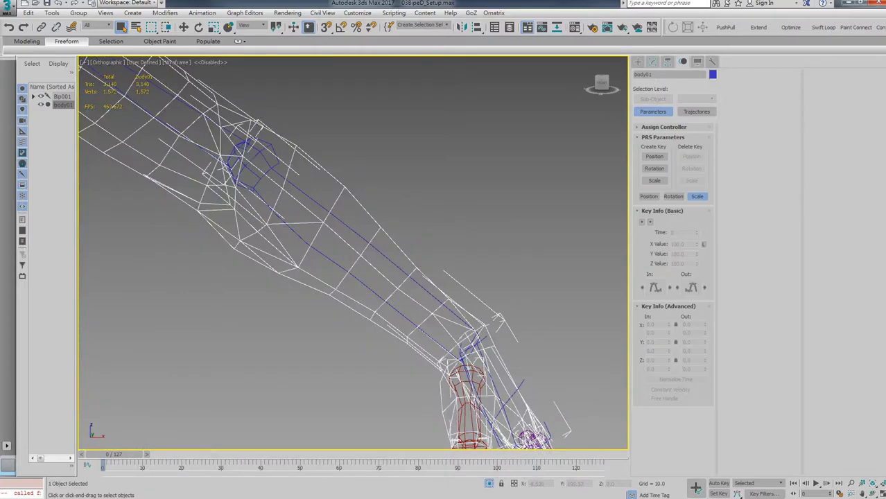
{"action": "scroll", "coordinate": [486, 284], "scroll_direction": "down", "scroll_amount": 2}
{"action": "scroll", "coordinate": [485, 284], "scroll_direction": "down", "scroll_amount": 3}
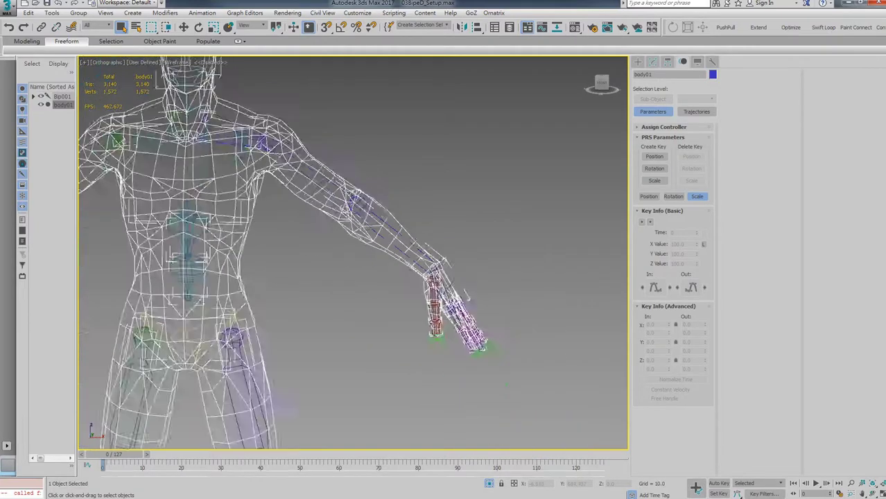
{"action": "scroll", "coordinate": [485, 284], "scroll_direction": "down", "scroll_amount": 2}
{"action": "scroll", "coordinate": [485, 284], "scroll_direction": "down", "scroll_amount": 1}
{"action": "key", "text": "z"}
{"action": "key", "text": "F3"}
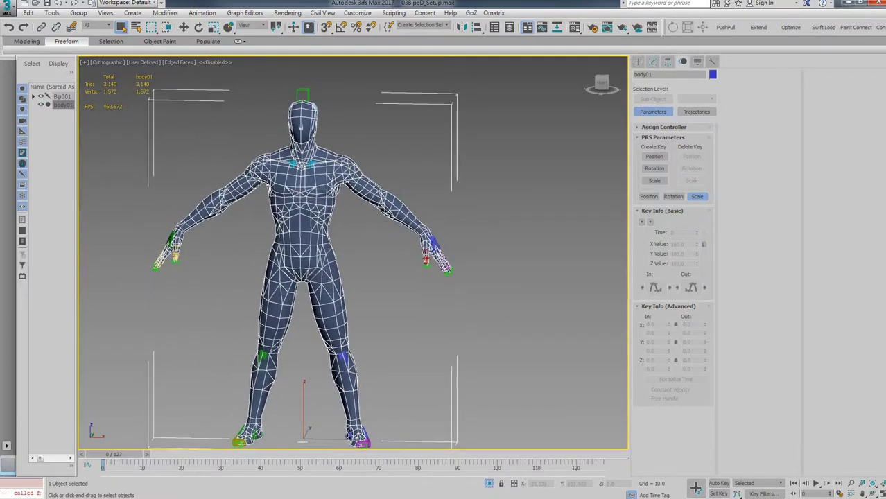
Export Selected over BODY1BIPEDCLEAN.FBX, confirming the replace and closing the unsupported-controller warnings
{"action": "left_click", "coordinate": [7, 7]}
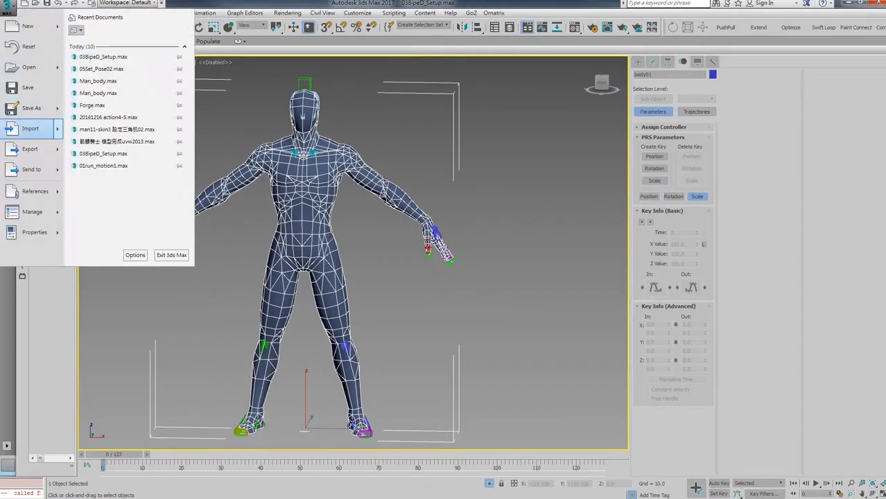
{"action": "key", "text": "Escape"}
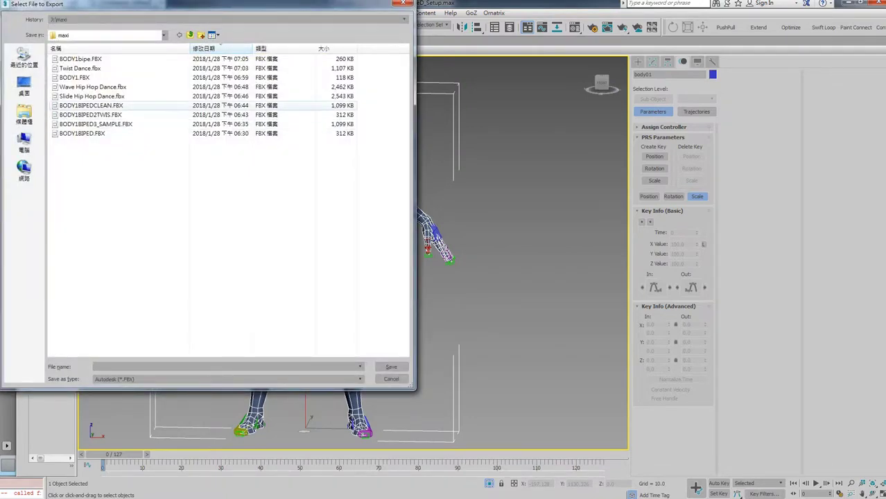
{"action": "left_click", "coordinate": [80, 59]}
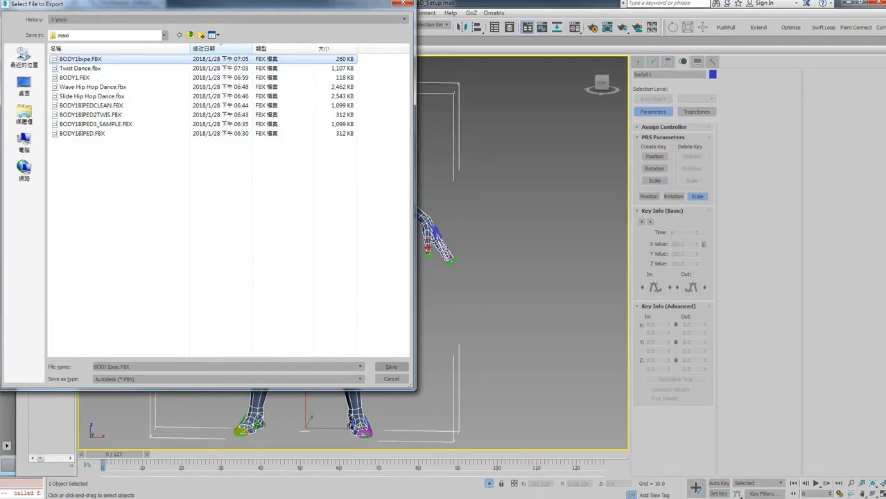
{"action": "left_click", "coordinate": [391, 367]}
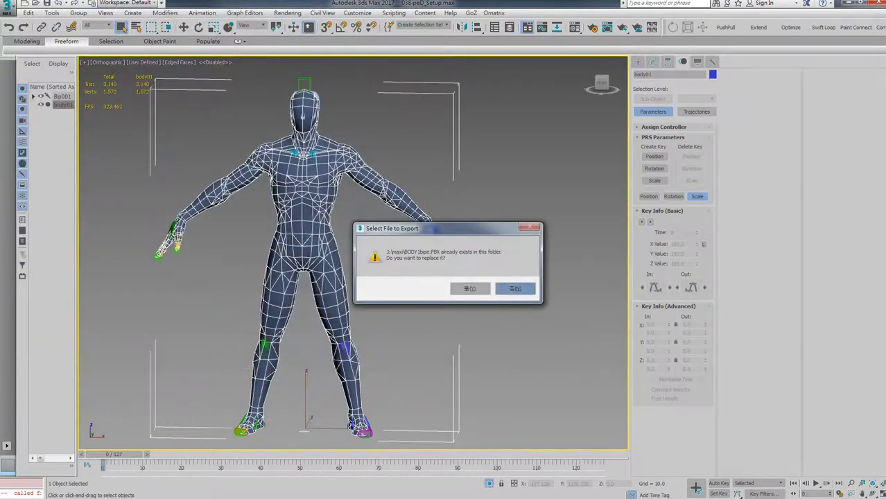
{"action": "left_click", "coordinate": [516, 287]}
{"action": "left_click", "coordinate": [90, 105]}
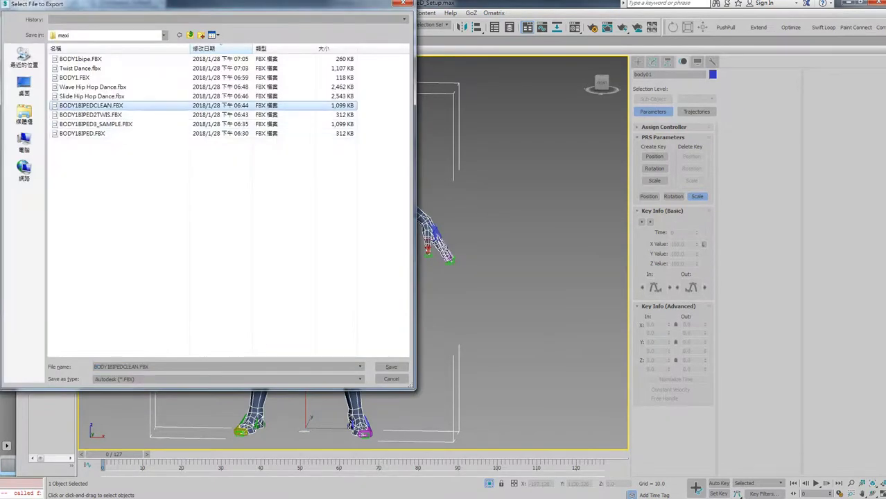
{"action": "left_click", "coordinate": [392, 367]}
{"action": "left_click", "coordinate": [477, 287]}
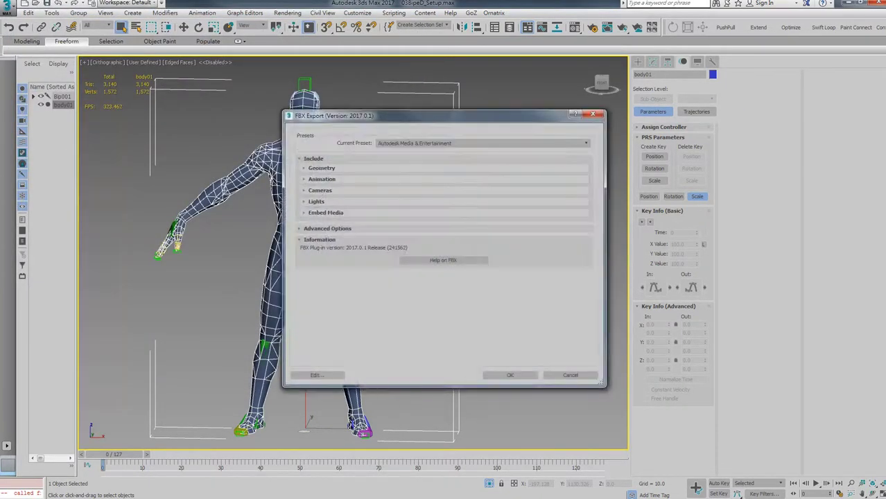
{"action": "left_click", "coordinate": [510, 375]}
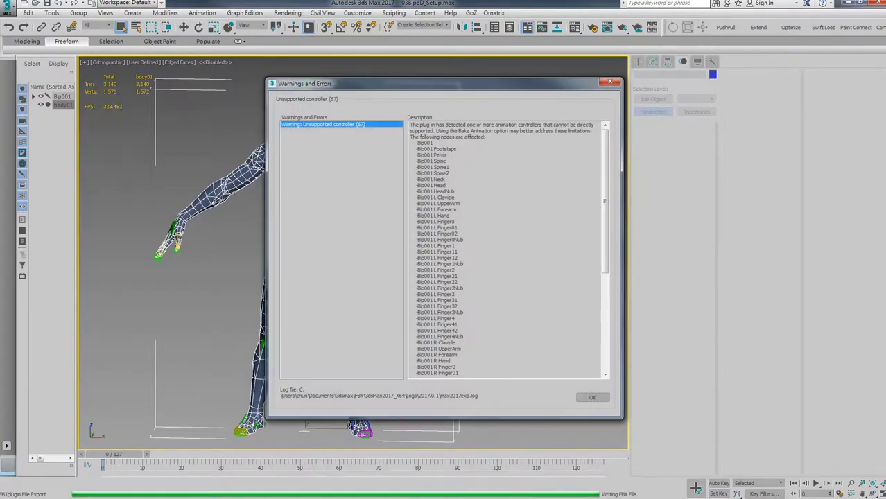
{"action": "left_click", "coordinate": [592, 397]}
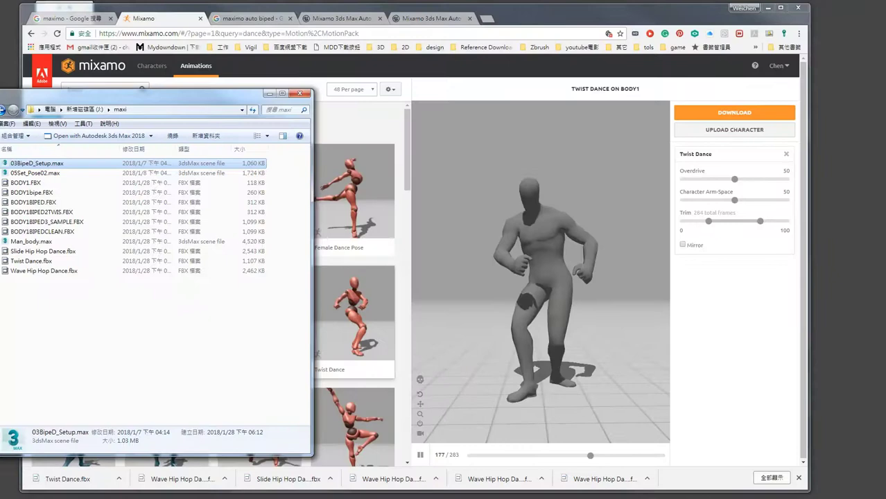
Upload BODY1BIPEDCLEAN.FBX from the maxi folder as the Mixamo character and accept the auto-rig
{"action": "left_click", "coordinate": [742, 129]}
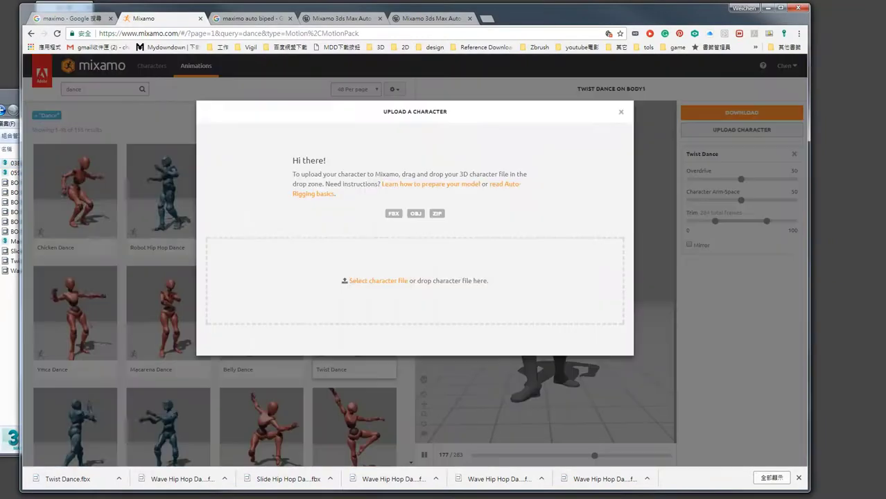
{"action": "left_click", "coordinate": [10, 209]}
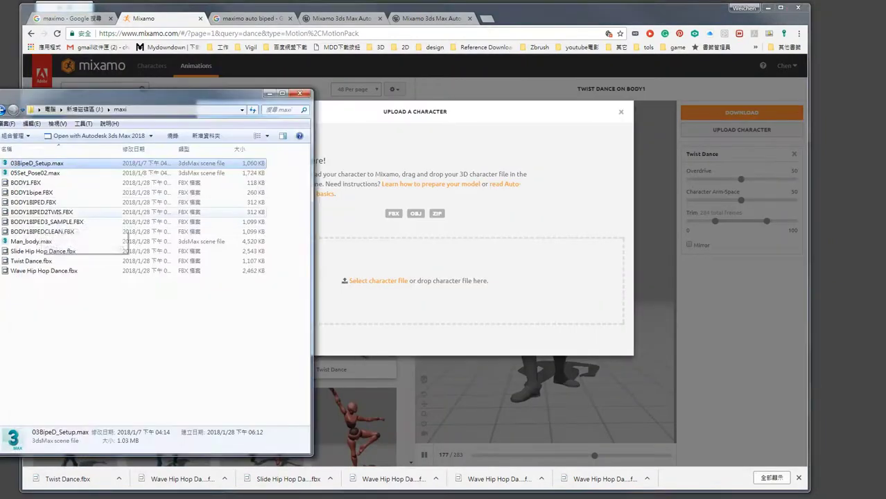
{"action": "left_click", "coordinate": [42, 231]}
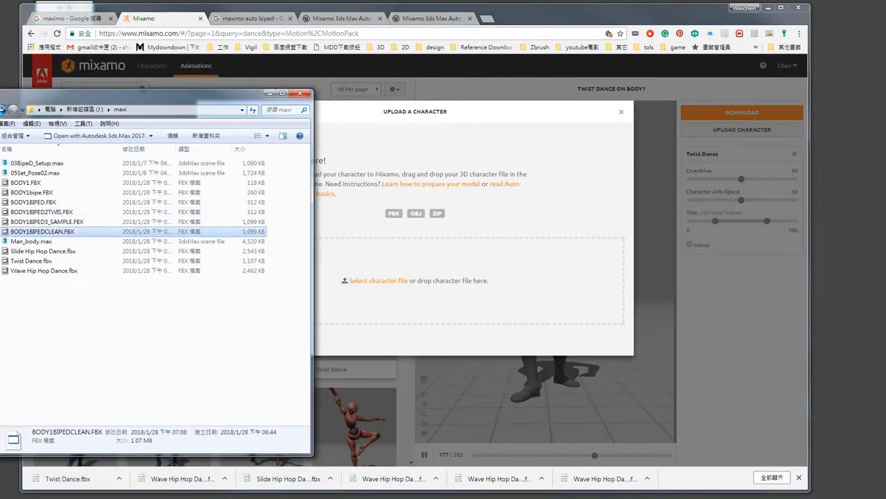
{"action": "left_click_drag", "start_coordinate": [42, 231], "coordinate": [423, 253]}
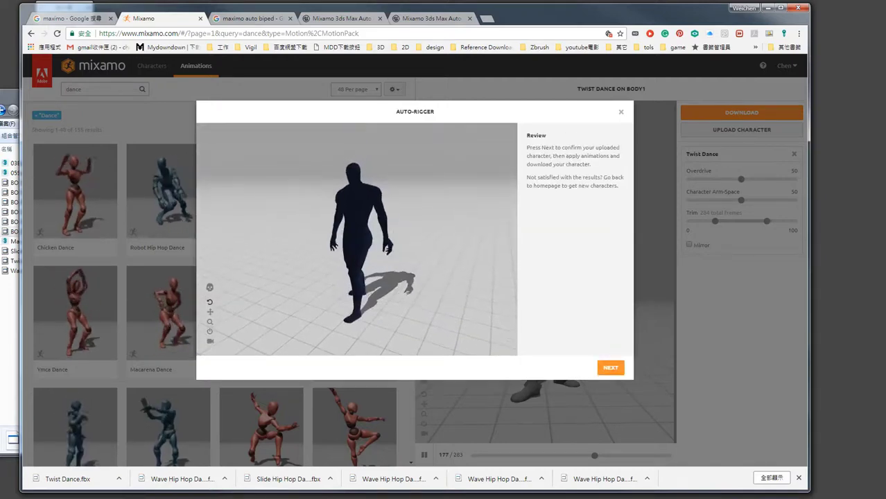
{"action": "left_click", "coordinate": [611, 368]}
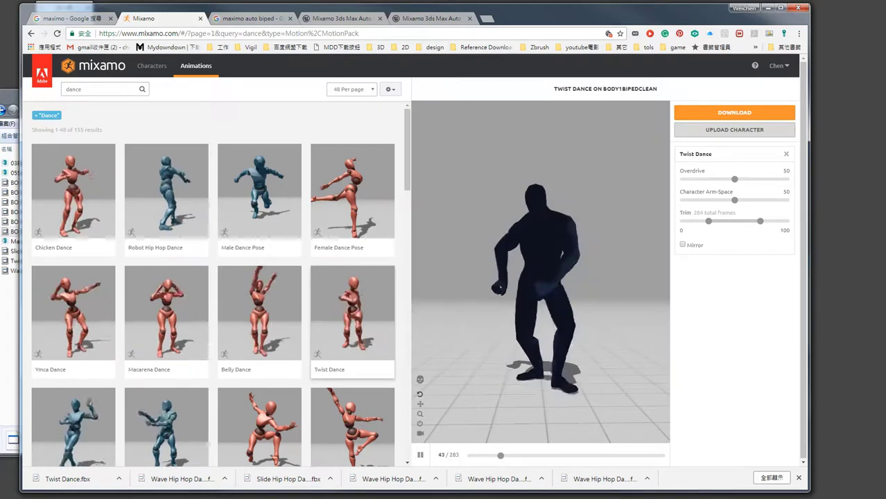
Orbit the dancing character and browse the animation list, previewing the Macarena Dance
{"action": "left_click_drag", "start_coordinate": [610, 278], "coordinate": [555, 250]}
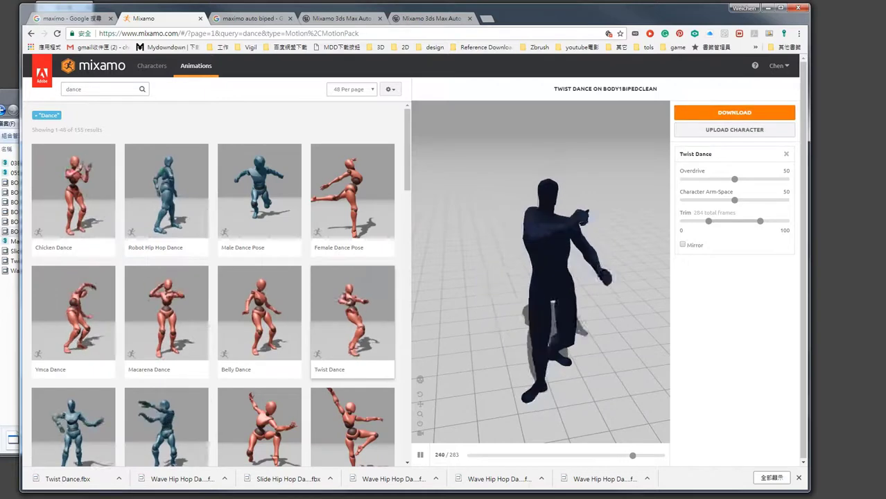
{"action": "scroll", "coordinate": [347, 312], "scroll_direction": "down", "scroll_amount": 3}
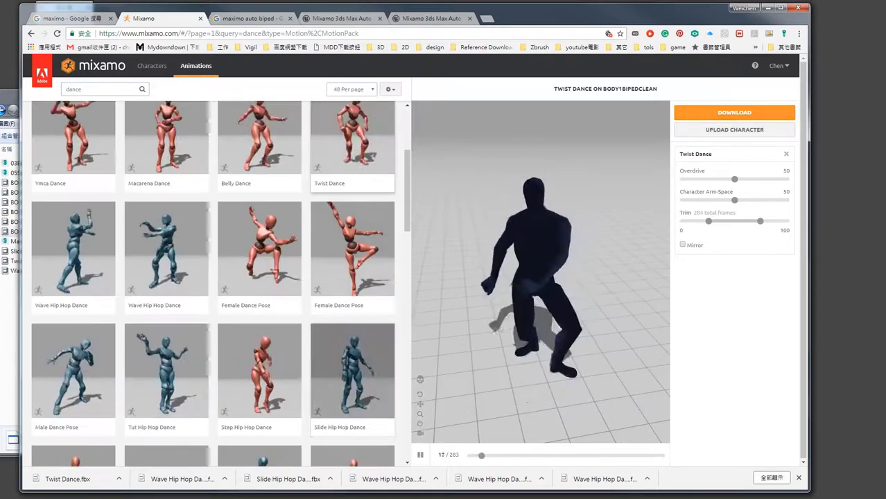
{"action": "scroll", "coordinate": [166, 291], "scroll_direction": "down", "scroll_amount": 2}
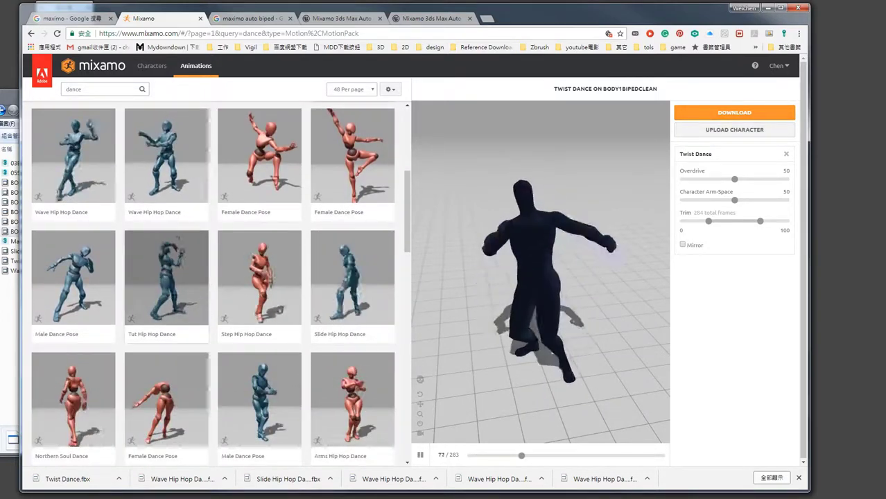
{"action": "scroll", "coordinate": [213, 284], "scroll_direction": "up", "scroll_amount": 3}
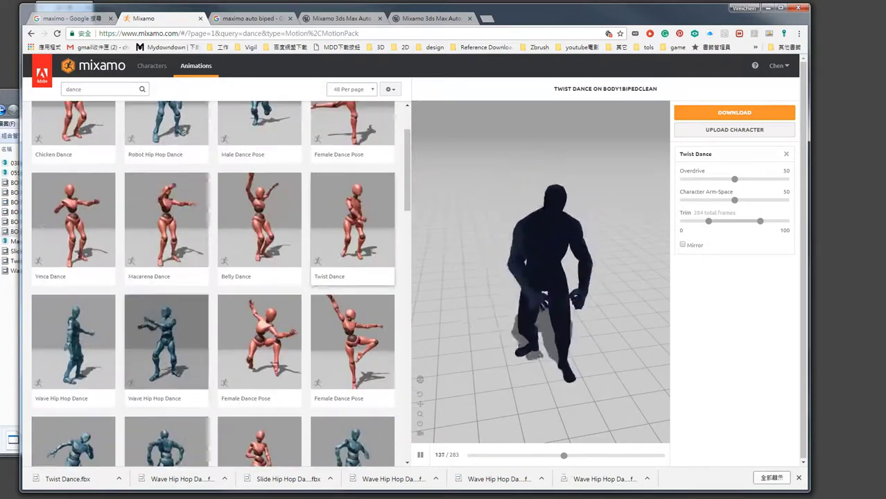
{"action": "scroll", "coordinate": [166, 208], "scroll_direction": "up", "scroll_amount": 2}
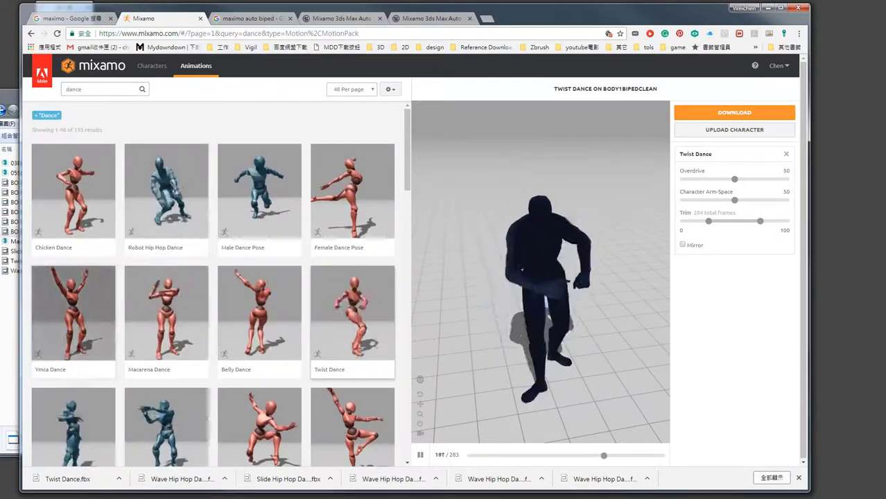
{"action": "left_click", "coordinate": [166, 314]}
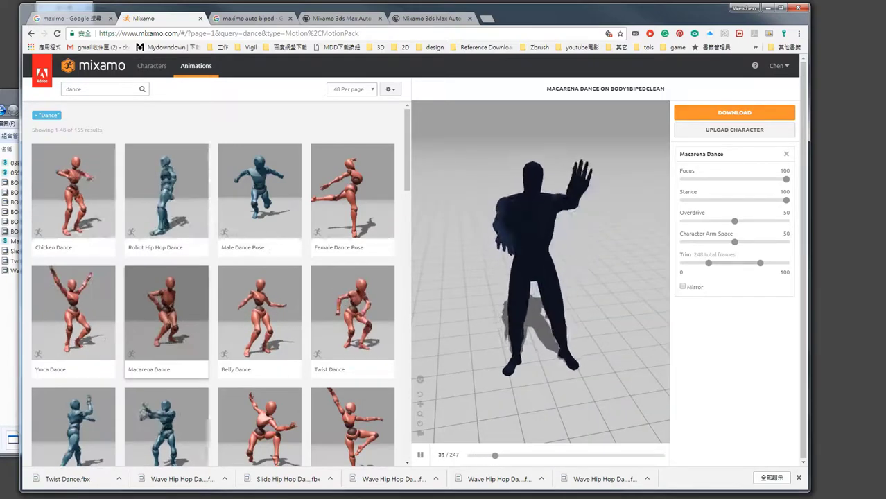
{"action": "scroll", "coordinate": [213, 278], "scroll_direction": "down", "scroll_amount": 2}
{"action": "scroll", "coordinate": [213, 277], "scroll_direction": "down", "scroll_amount": 2}
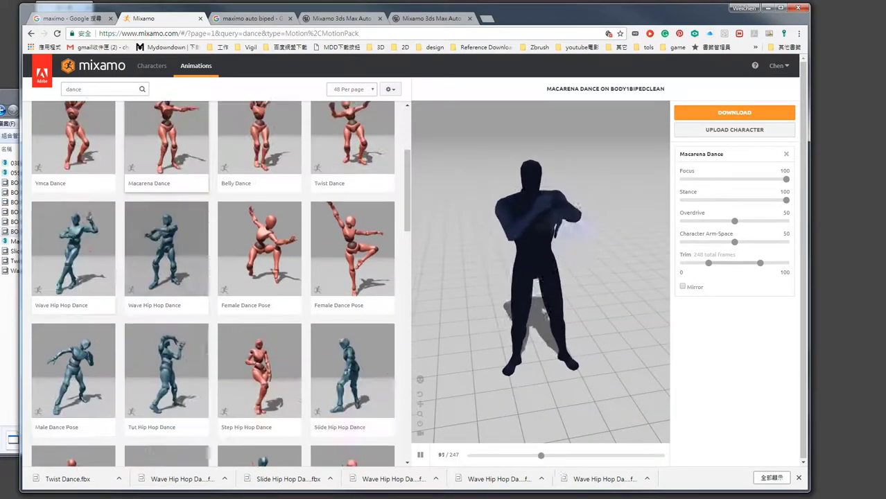
Pick the Wave Hip Hop Dance and download it as FBX with default settings
{"action": "left_click", "coordinate": [73, 250]}
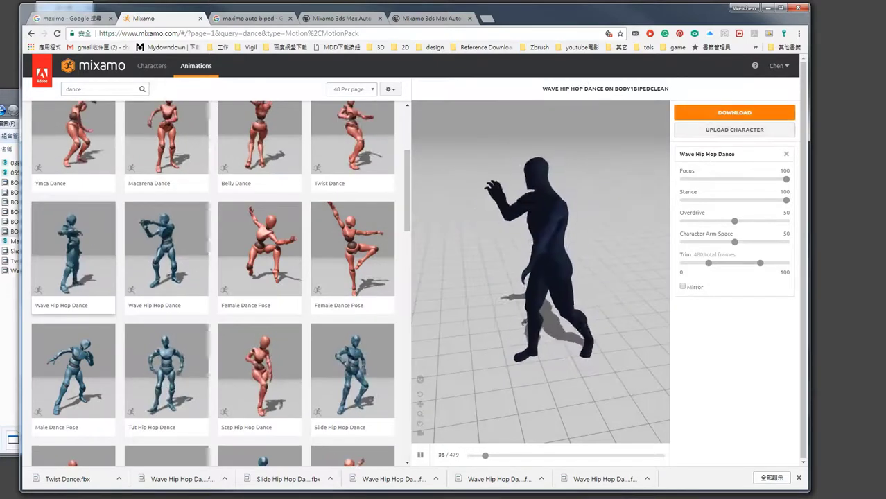
{"action": "left_click", "coordinate": [734, 112]}
{"action": "left_click", "coordinate": [545, 219]}
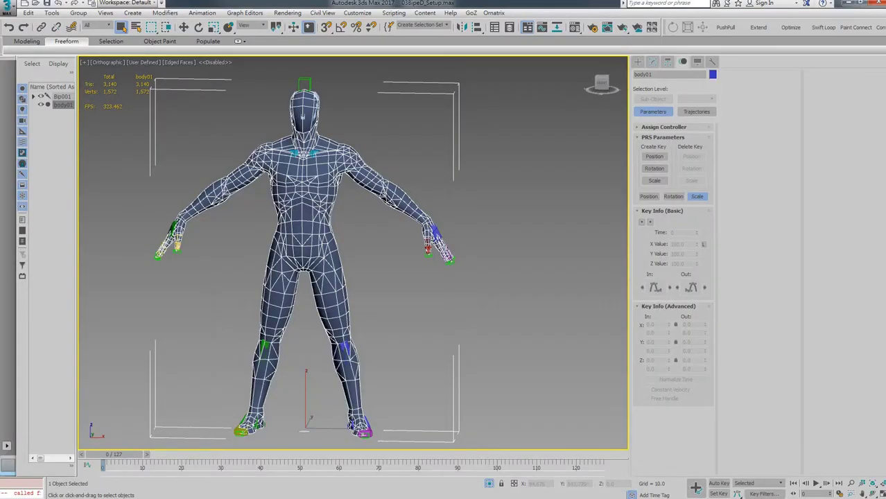
Deselect everything and start a non-native file Import in 3ds Max
{"action": "key", "text": "ctrl+d"}
{"action": "left_click", "coordinate": [8, 8]}
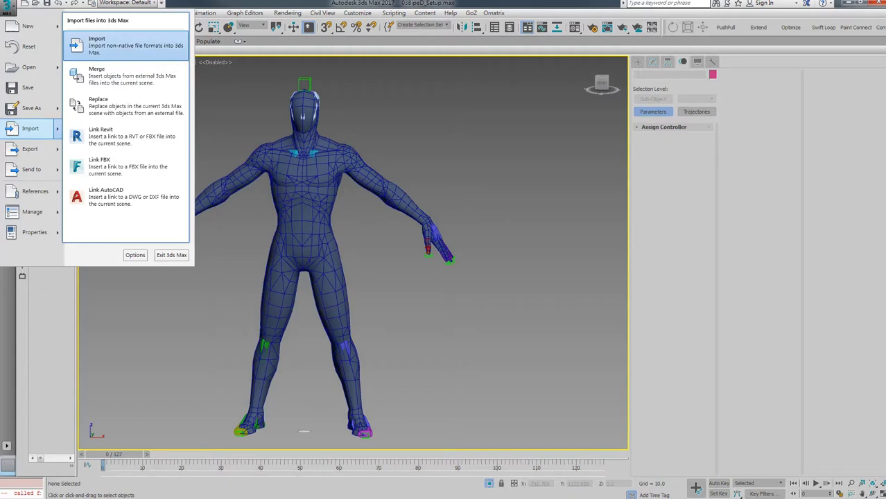
{"action": "left_click", "coordinate": [111, 45]}
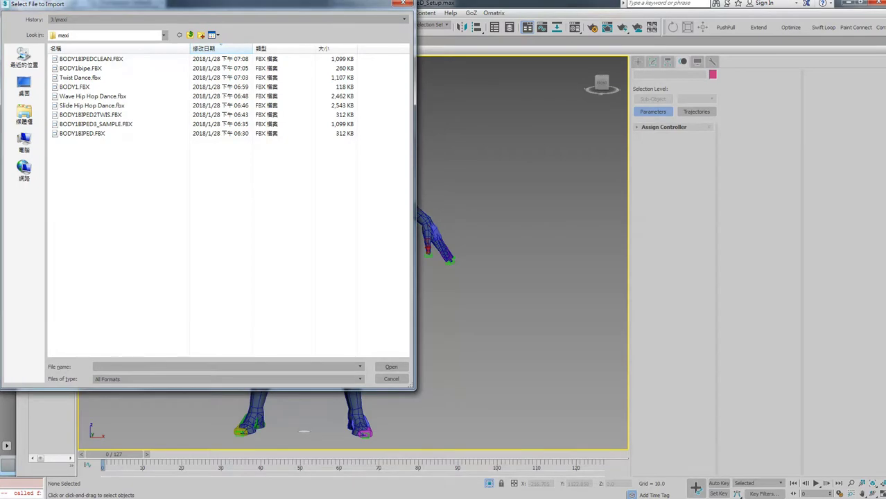
Copy the downloaded Wave Hip Hop Dance.fbx into the maxi folder, replacing the older copy
{"action": "key", "text": "alt+Tab"}
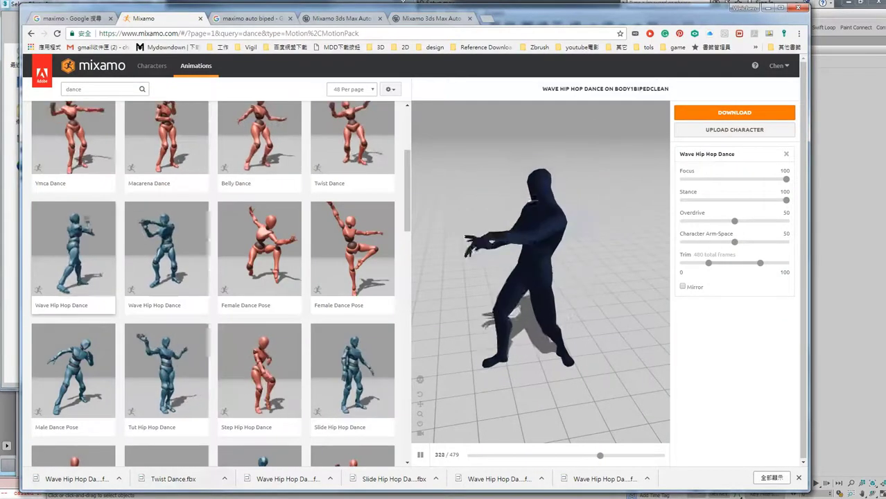
{"action": "left_click", "coordinate": [119, 479]}
{"action": "left_click", "coordinate": [138, 392]}
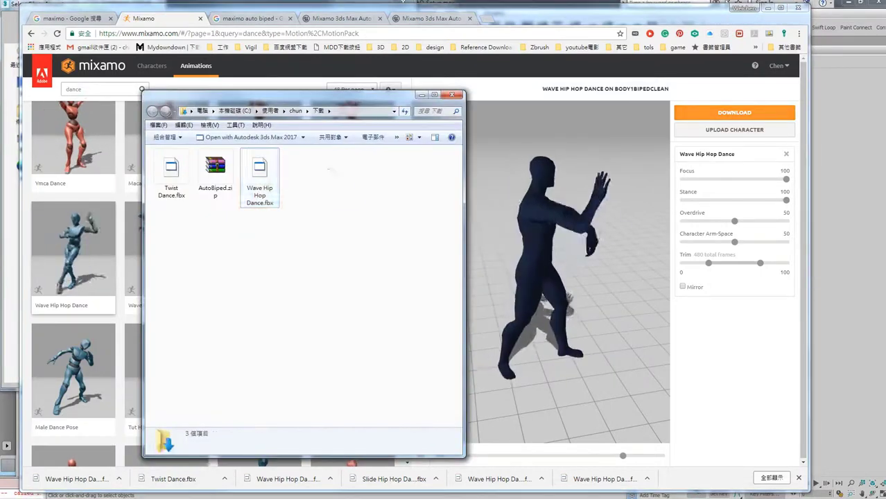
{"action": "left_click", "coordinate": [259, 177]}
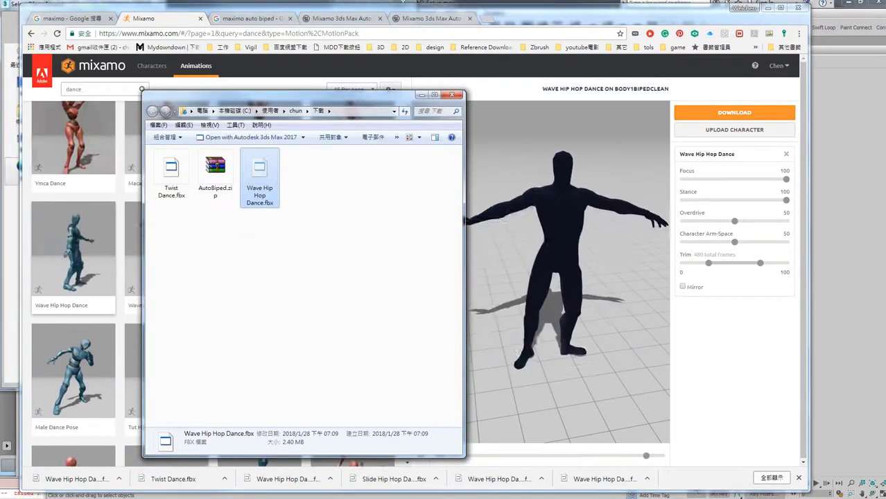
{"action": "key", "text": "alt+Tab"}
{"action": "key", "text": "ctrl+v"}
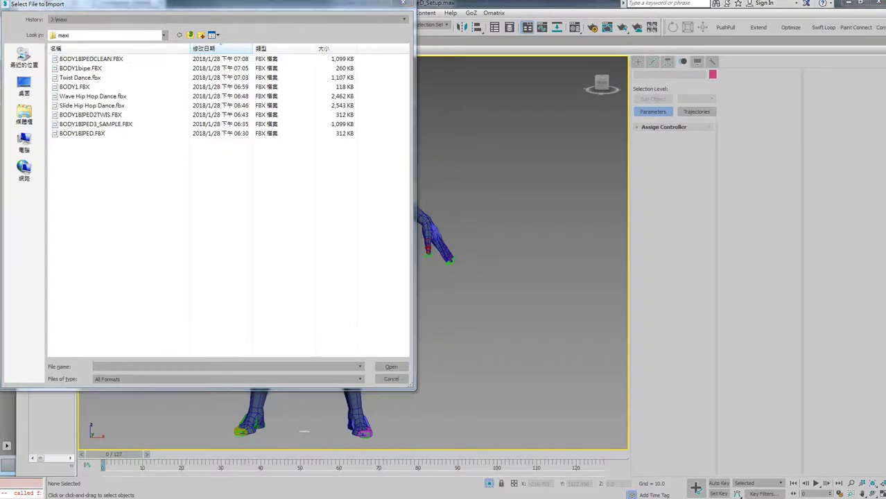
{"action": "key", "text": "Return"}
{"action": "key", "text": "Return"}
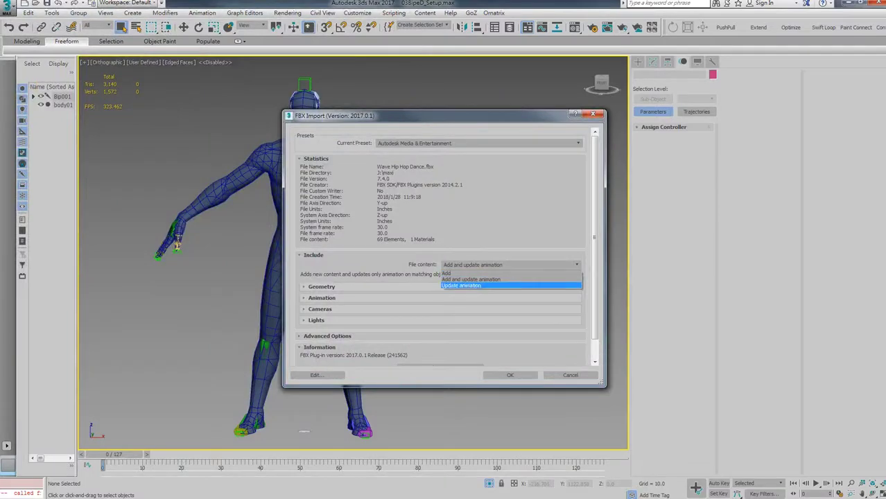
Accept the FBX import and play the Wave Hip Hop Dance on the biped from frame 0
{"action": "key", "text": "Return"}
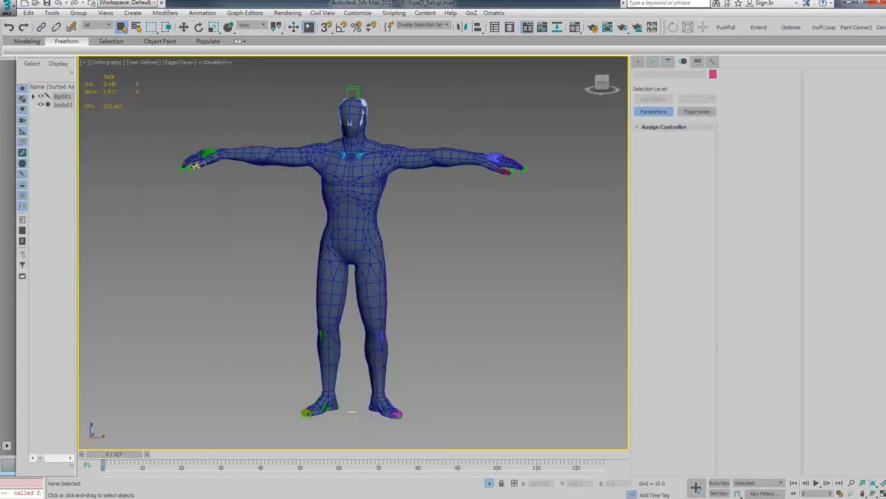
{"action": "key", "text": "/"}
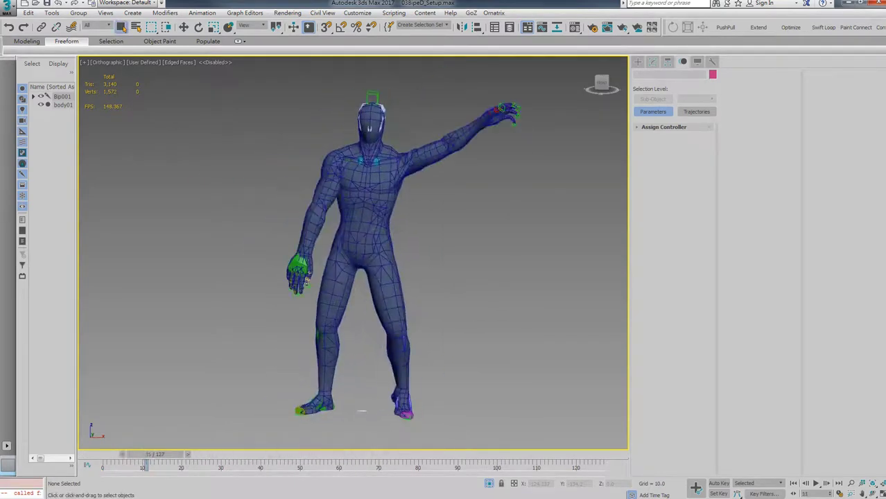
{"action": "key", "text": "Home"}
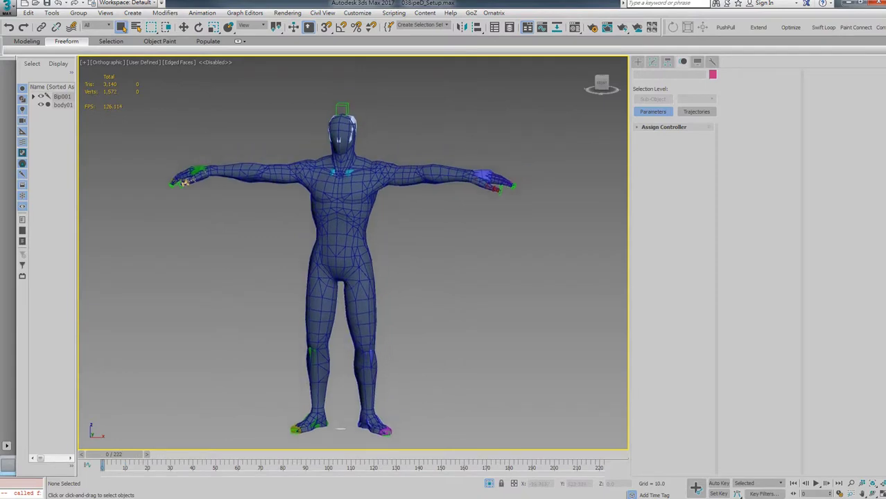
{"action": "key", "text": "/"}
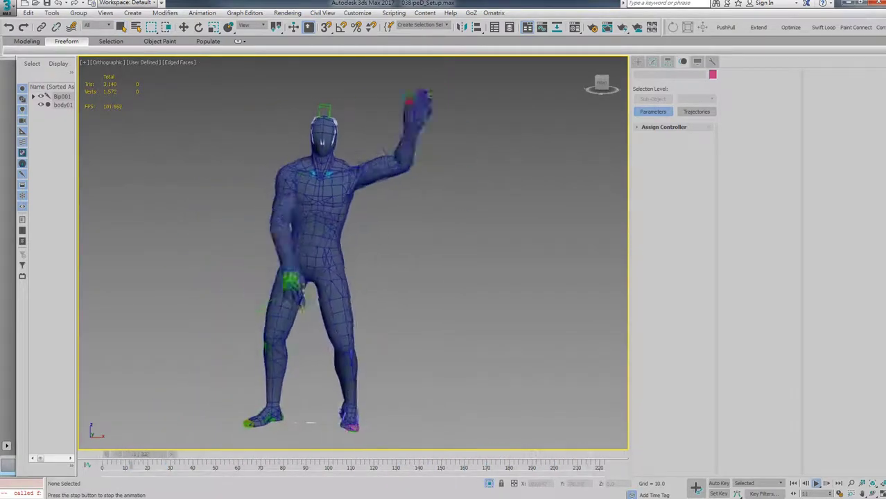
{"action": "key", "text": "slash"}
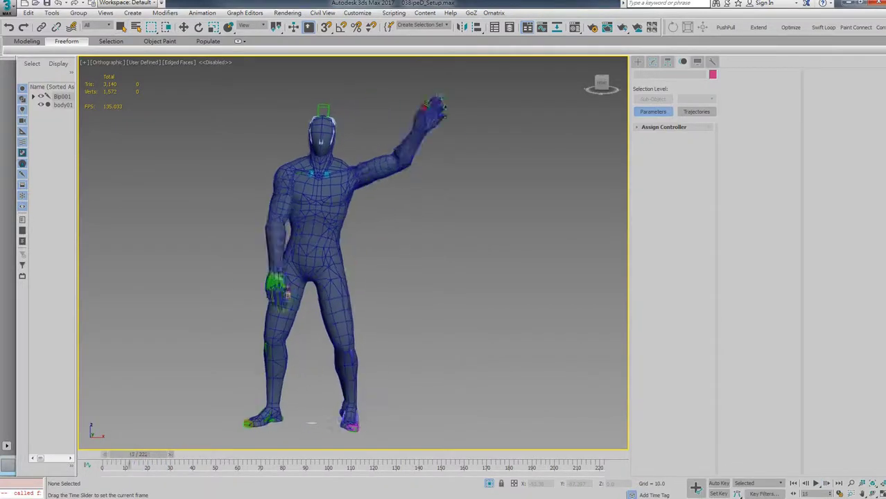
Switch to wireframe, select Bip001 L UpperArm, and open its curves in the Curve Editor
{"action": "scroll", "coordinate": [347, 125], "scroll_direction": "up", "scroll_amount": 5}
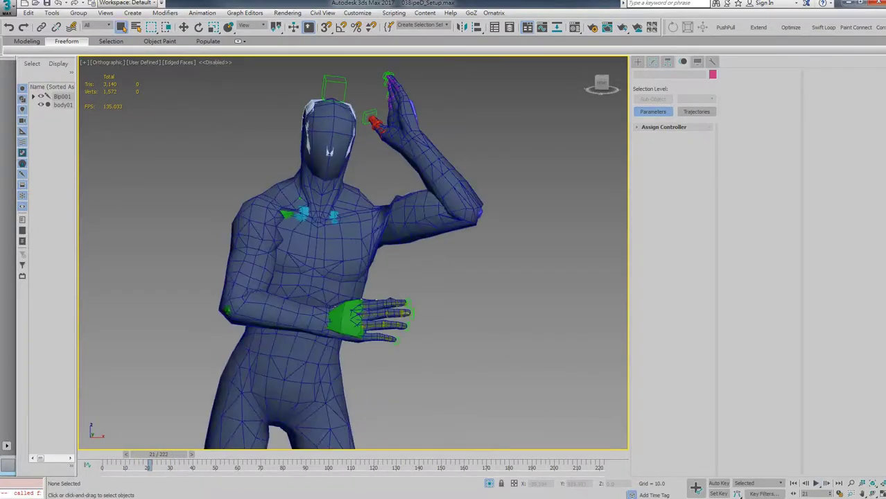
{"action": "key", "text": "F3"}
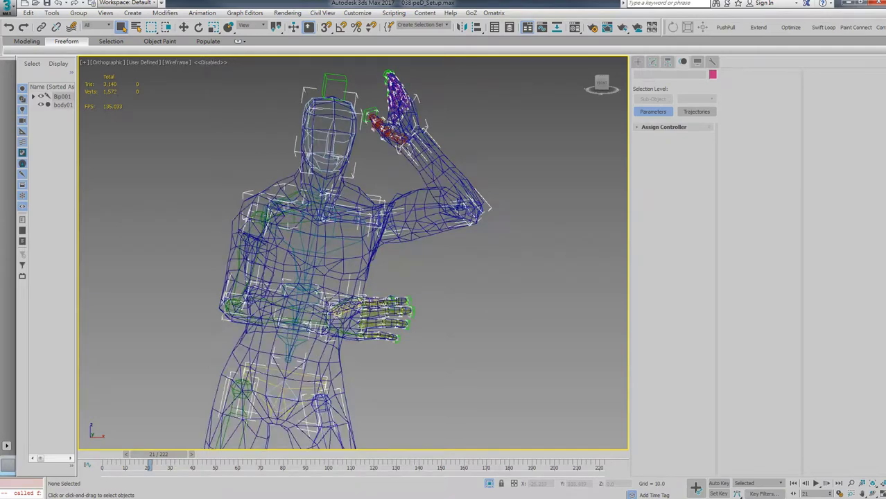
{"action": "left_click", "coordinate": [62, 105]}
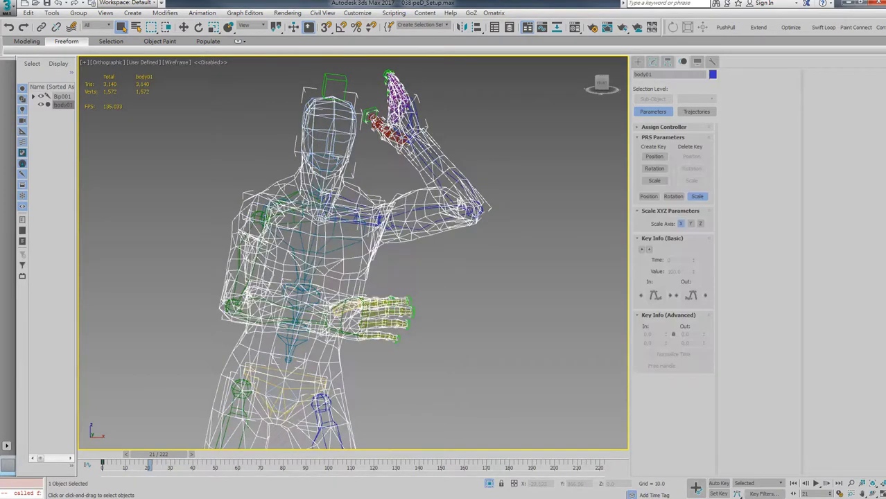
{"action": "left_click", "coordinate": [416, 201]}
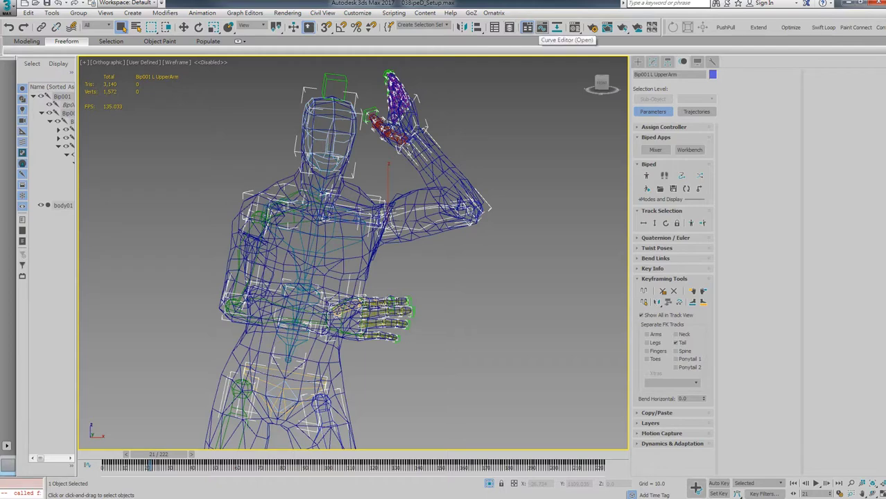
{"action": "left_click", "coordinate": [542, 27]}
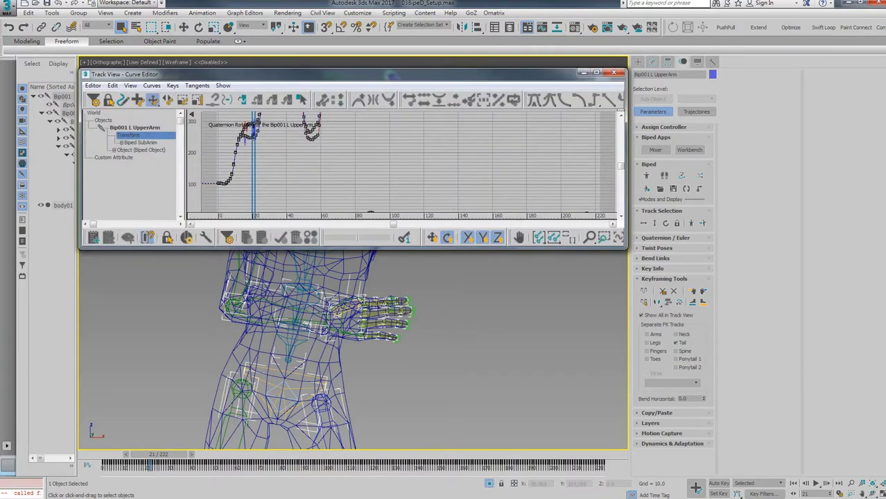
Zoom and pan the upper-arm rotation curves, stepping to frame 17 and viewing up to frame 32
{"action": "scroll", "coordinate": [409, 166], "scroll_direction": "up", "scroll_amount": 3}
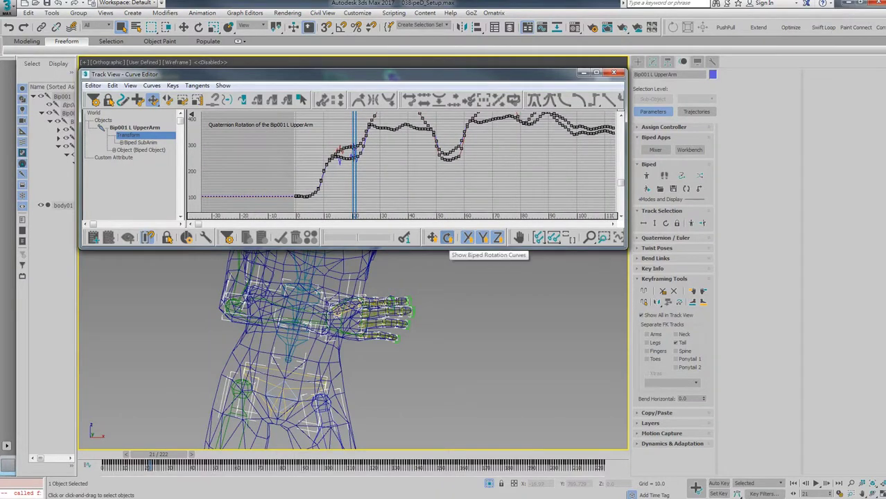
{"action": "scroll", "coordinate": [388, 167], "scroll_direction": "up", "scroll_amount": 3}
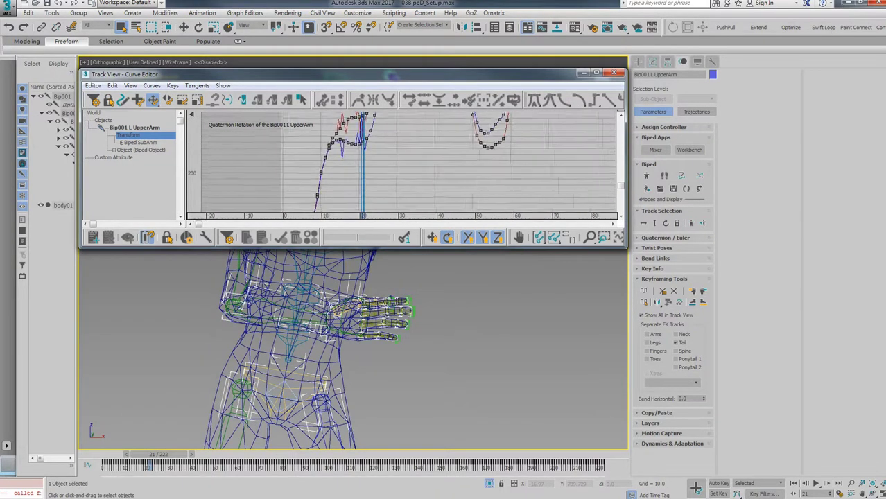
{"action": "scroll", "coordinate": [388, 166], "scroll_direction": "up", "scroll_amount": 2}
{"action": "middle_click_drag", "start_coordinate": [333, 346], "coordinate": [329, 352], "text": "alt"}
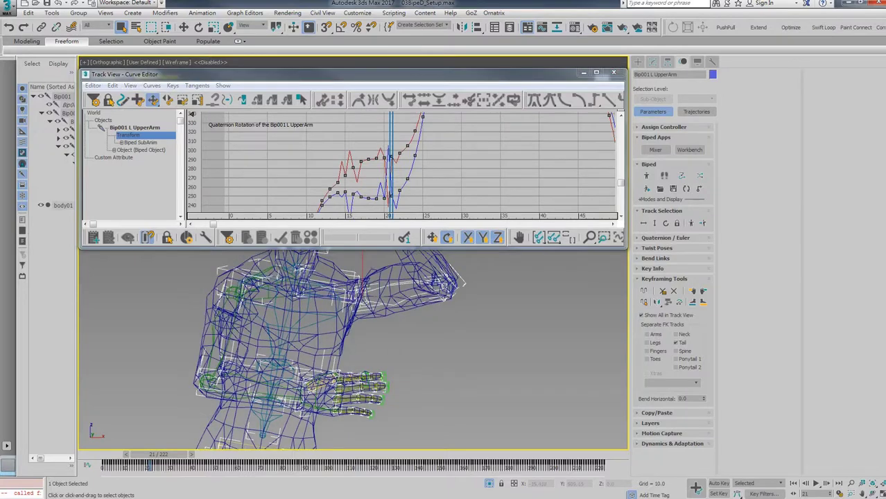
{"action": "left_click_drag", "start_coordinate": [391, 167], "coordinate": [362, 166]}
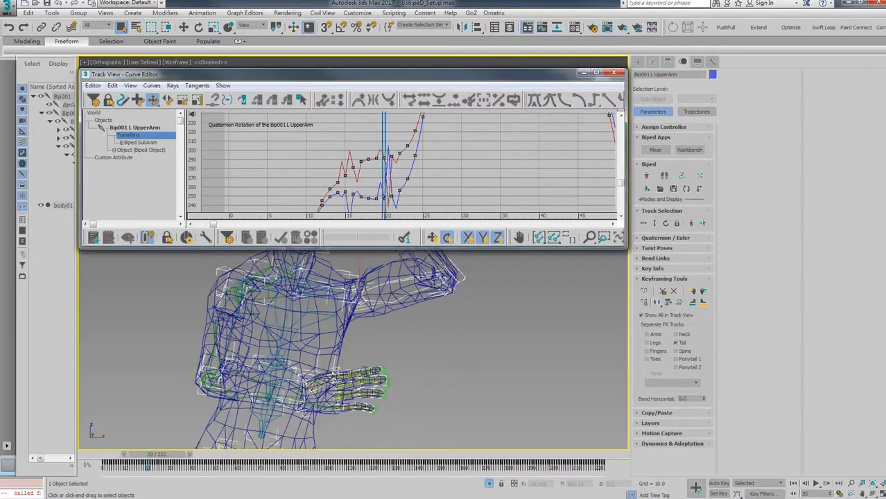
{"action": "scroll", "coordinate": [360, 186], "scroll_direction": "up", "scroll_amount": 3}
{"action": "scroll", "coordinate": [388, 166], "scroll_direction": "down", "scroll_amount": 2}
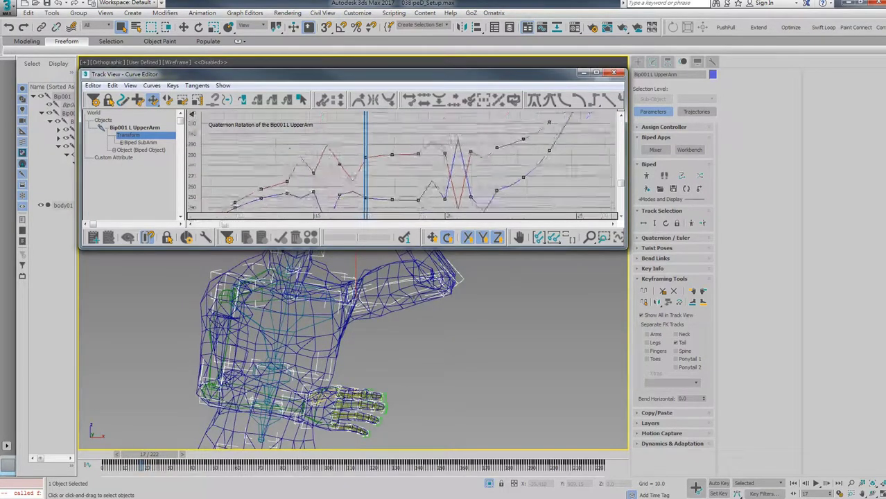
{"action": "scroll", "coordinate": [388, 167], "scroll_direction": "down", "scroll_amount": 2}
{"action": "scroll", "coordinate": [388, 166], "scroll_direction": "down", "scroll_amount": 2}
{"action": "scroll", "coordinate": [388, 166], "scroll_direction": "down", "scroll_amount": 1}
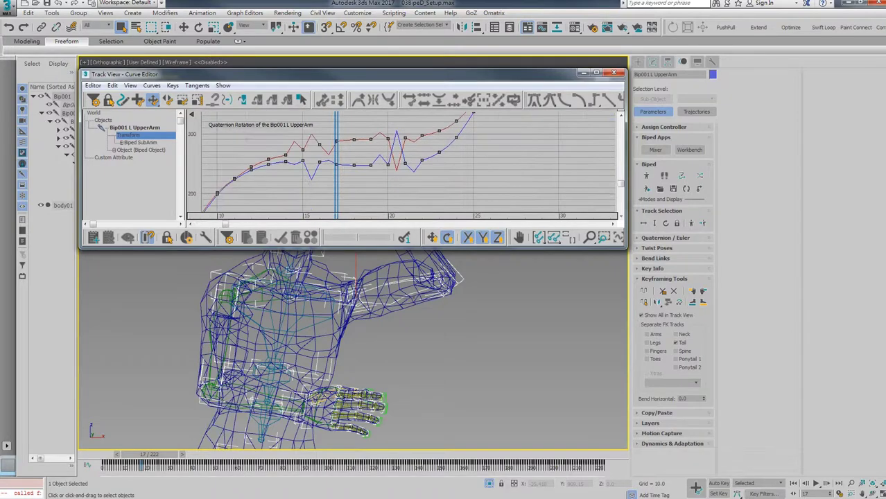
{"action": "mouse_move", "coordinate": [388, 167]}
{"action": "middle_mouse_down"}
{"action": "mouse_move", "coordinate": [354, 194]}
{"action": "mouse_move", "coordinate": [416, 173]}
{"action": "mouse_move", "coordinate": [410, 196]}
{"action": "middle_mouse_up"}
{"action": "scroll", "coordinate": [354, 187], "scroll_direction": "up", "scroll_amount": 2}
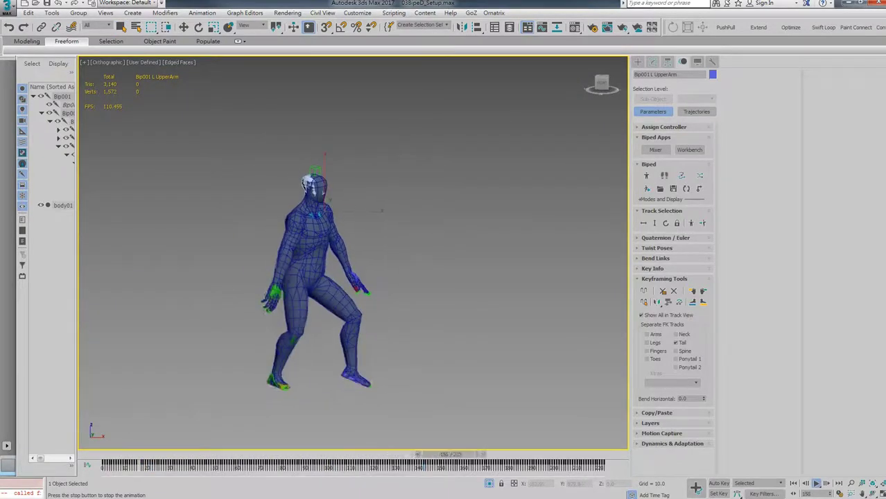
Stop the dance at frame 156, cancel the BIP save, and expand the biped's Layers rollout
{"action": "key", "text": "slash"}
{"action": "key", "text": "d"}
{"action": "left_click", "coordinate": [673, 189]}
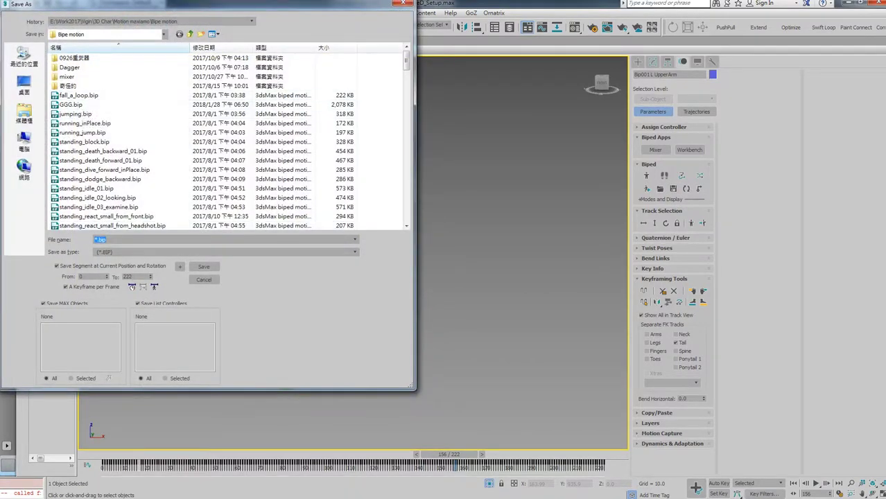
{"action": "key", "text": "Escape"}
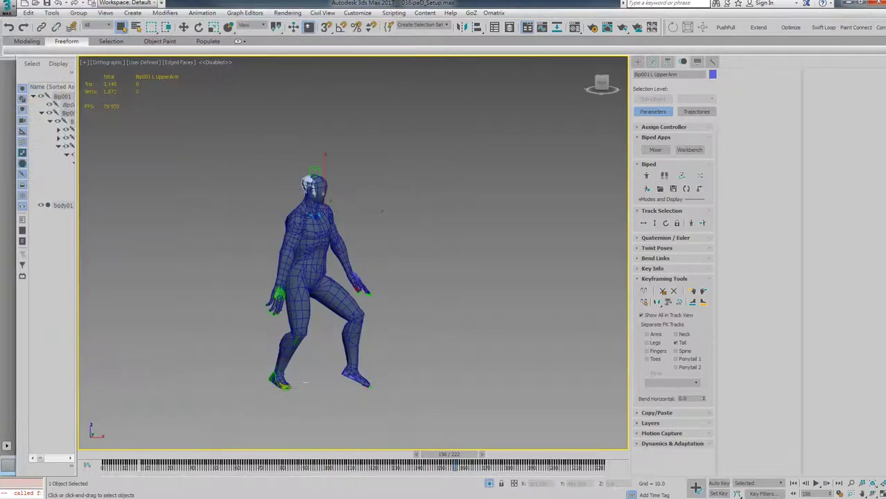
{"action": "left_click", "coordinate": [651, 423]}
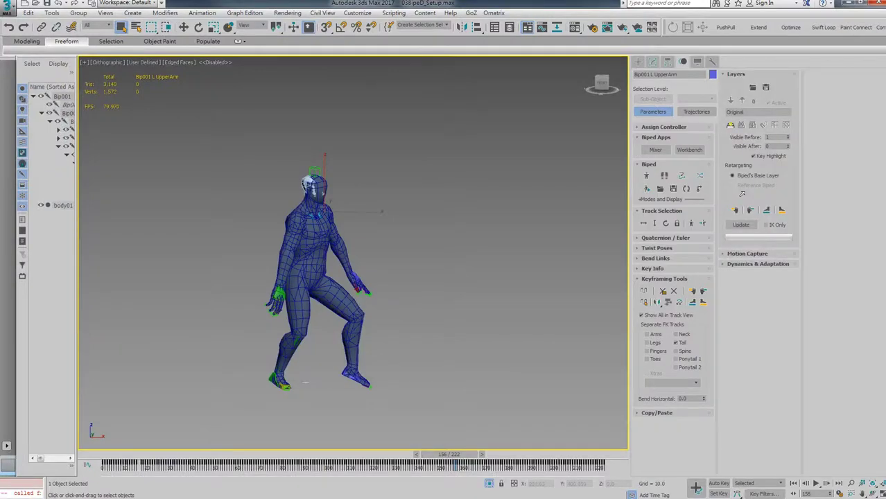